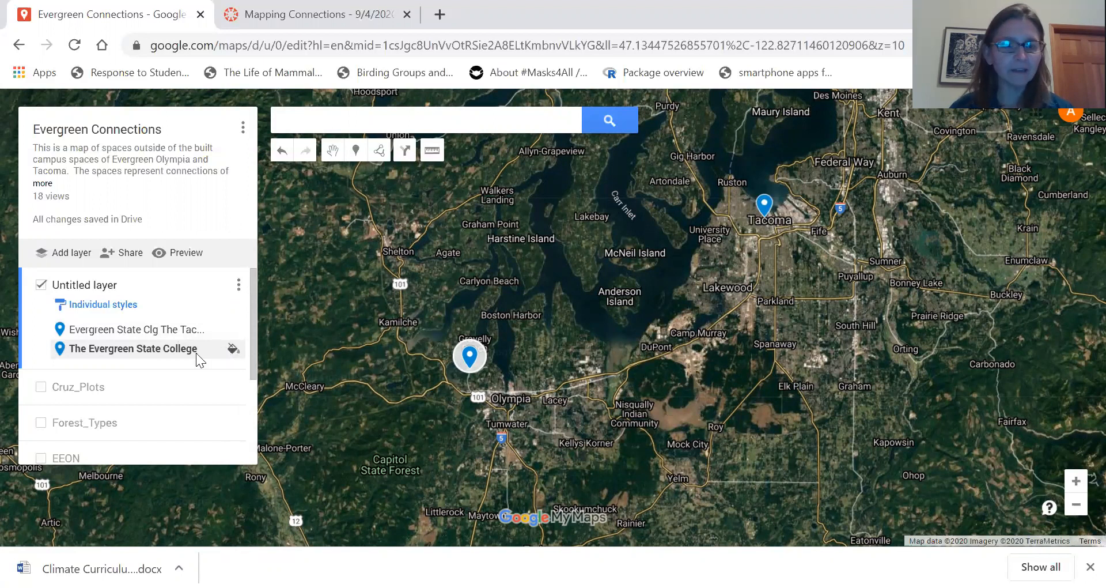
Step: Try the terrain and standard road styles as the base map, and return to the satellite style
drag(678, 430, 678, 383)
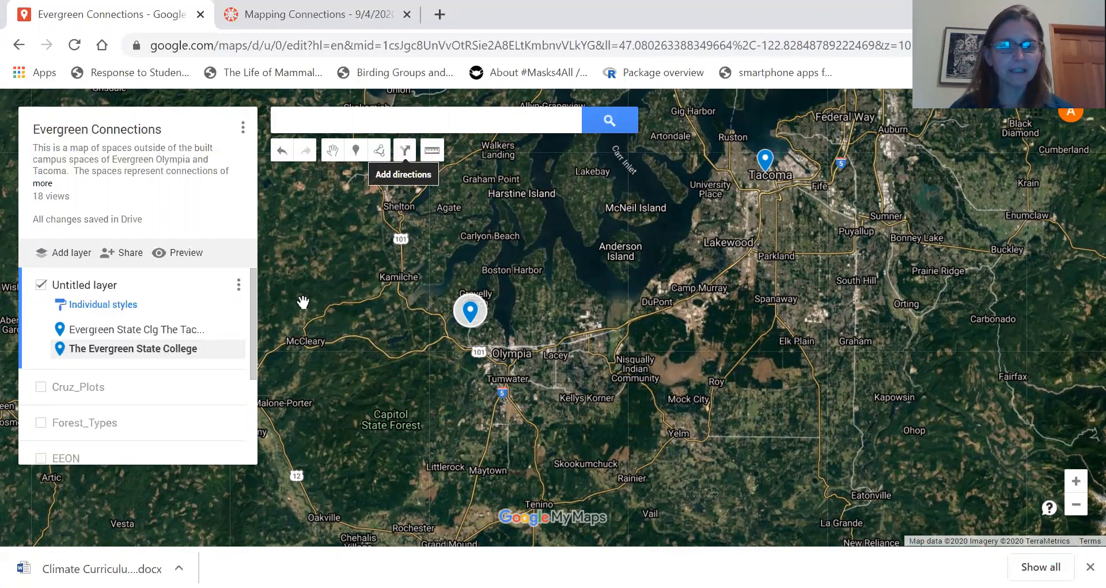
drag(256, 304, 251, 409)
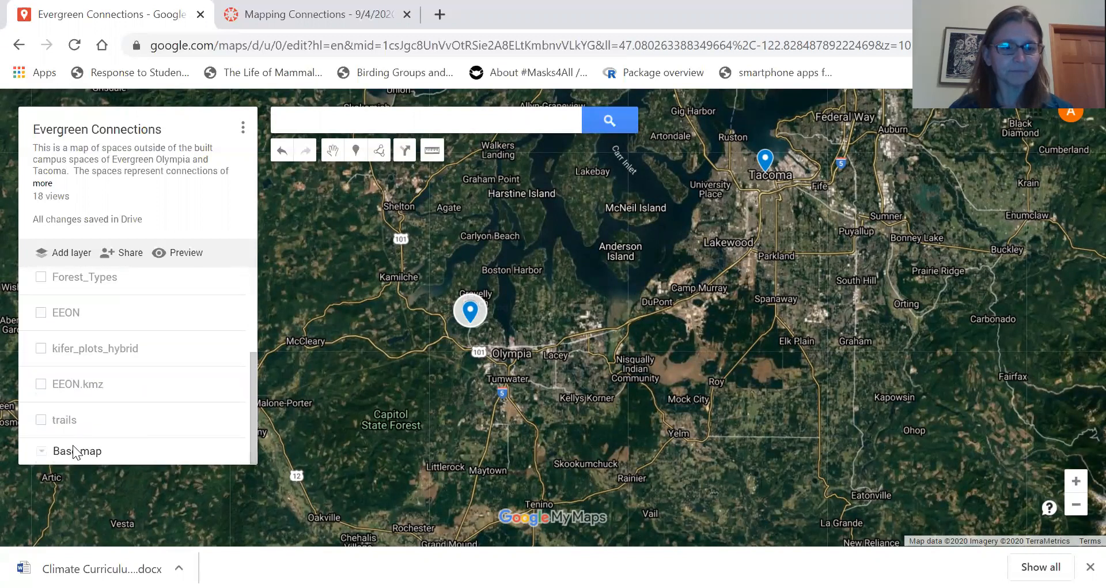
click(41, 452)
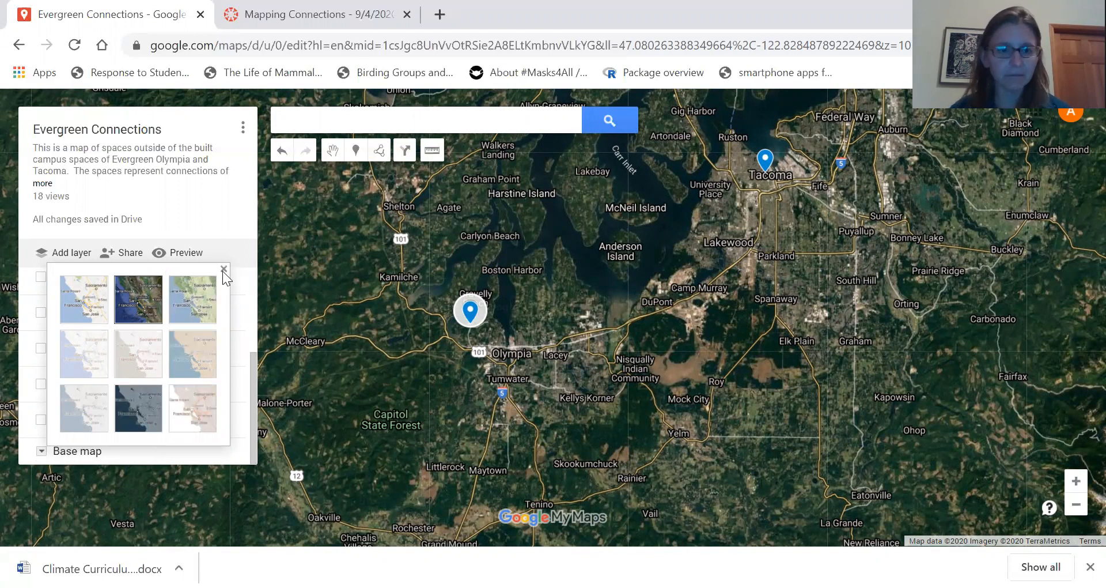
click(204, 303)
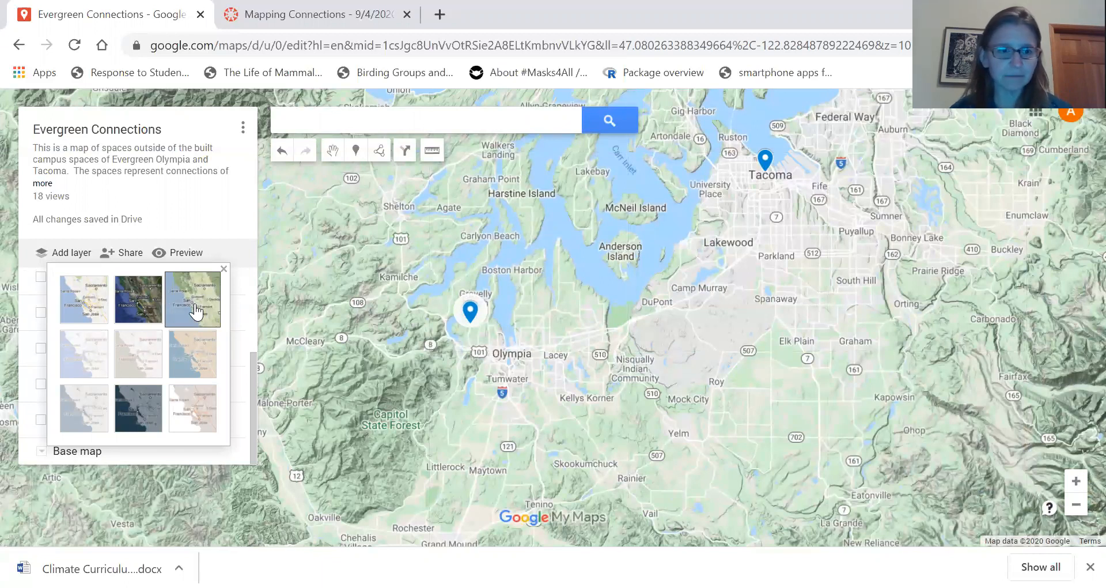
click(84, 298)
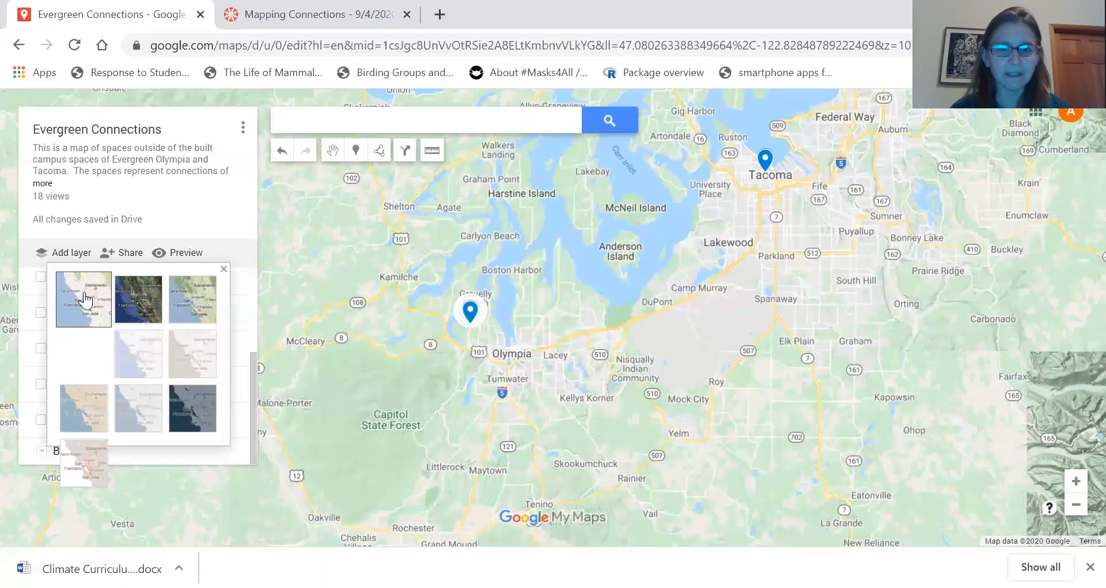
click(137, 308)
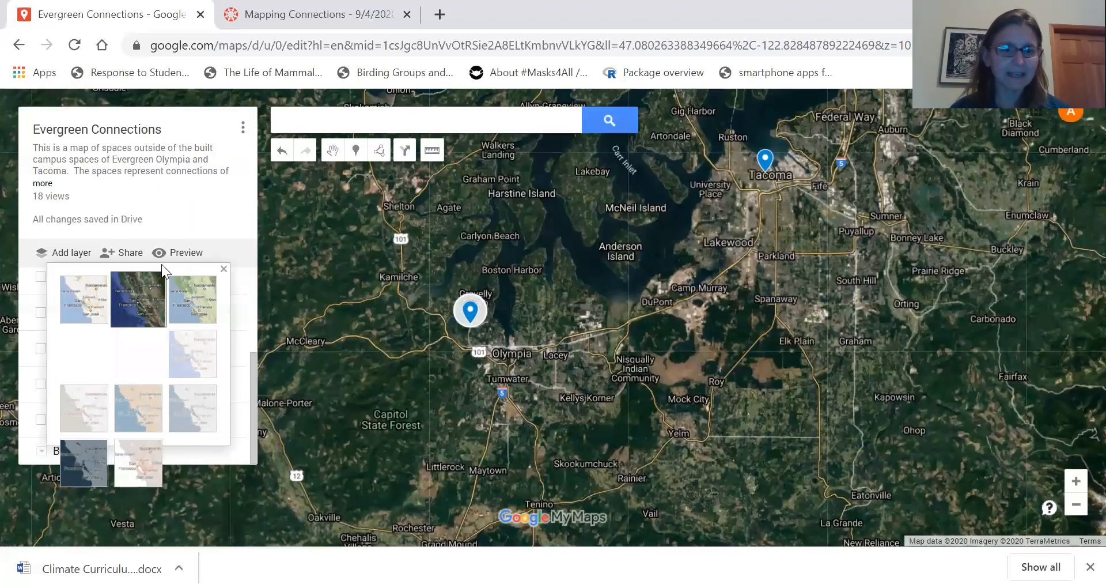
click(223, 269)
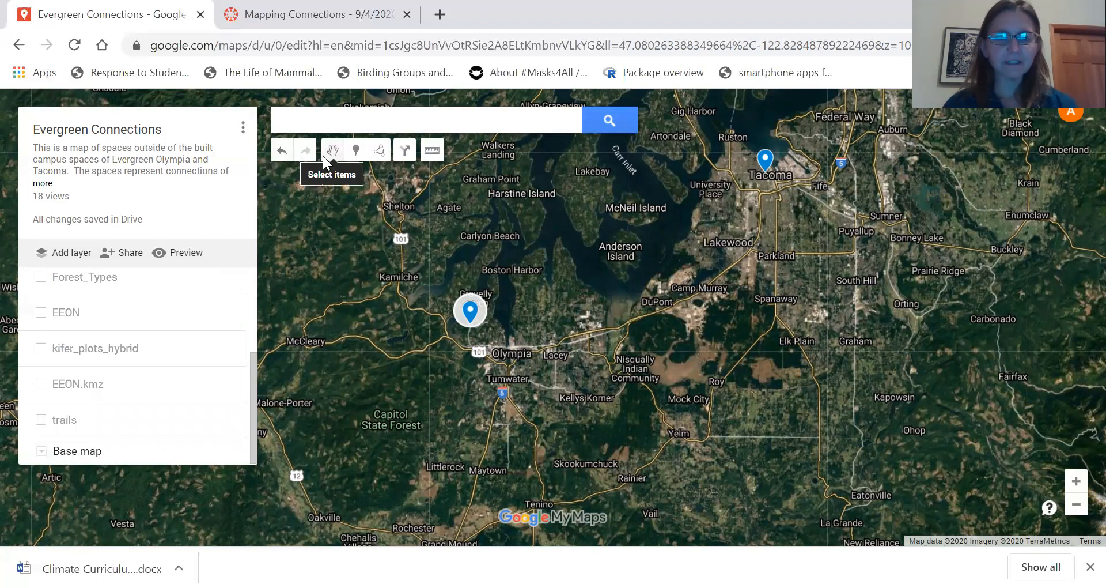
Step: Search the map for "evergreen disc" and open the Evergreen Disc Golf Course in Olympia, WA
drag(623, 385, 726, 394)
drag(739, 342, 616, 348)
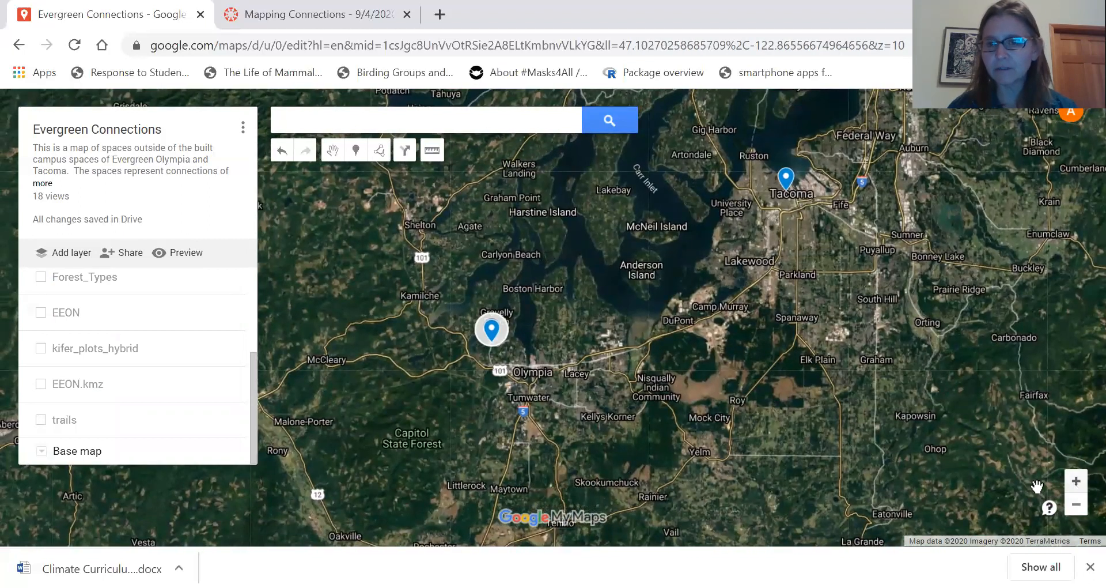
click(1077, 483)
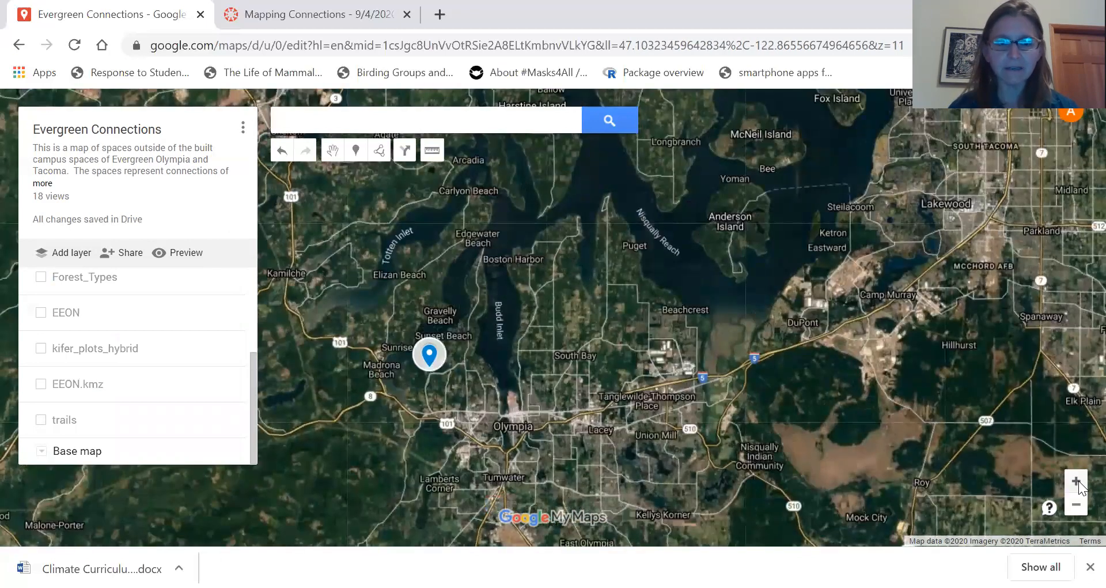
mouse_move(830, 407)
mouse_down()
mouse_move(712, 443)
mouse_move(642, 485)
mouse_move(723, 511)
mouse_up()
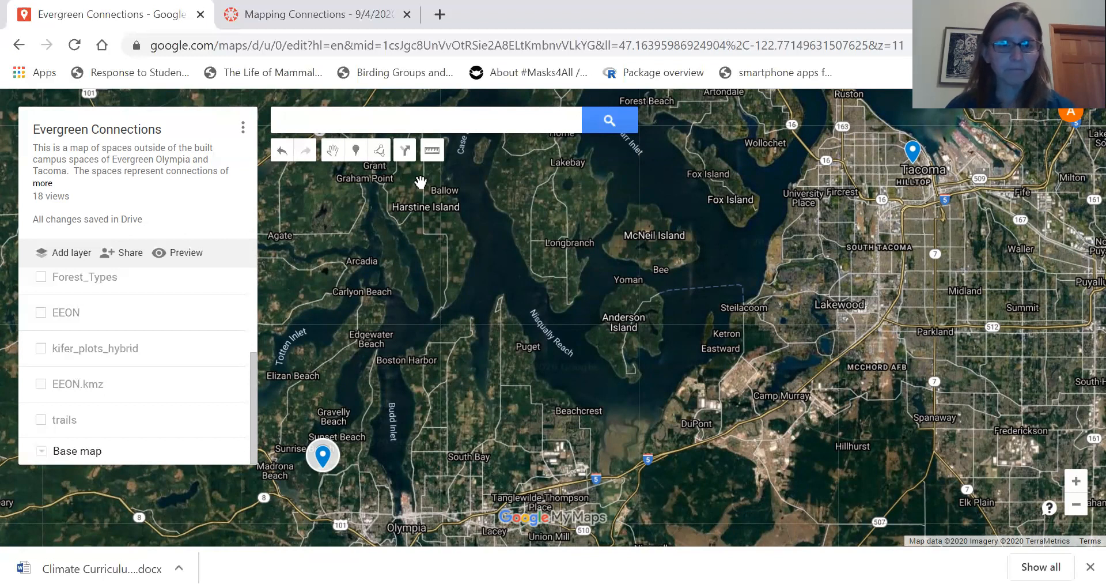
click(391, 122)
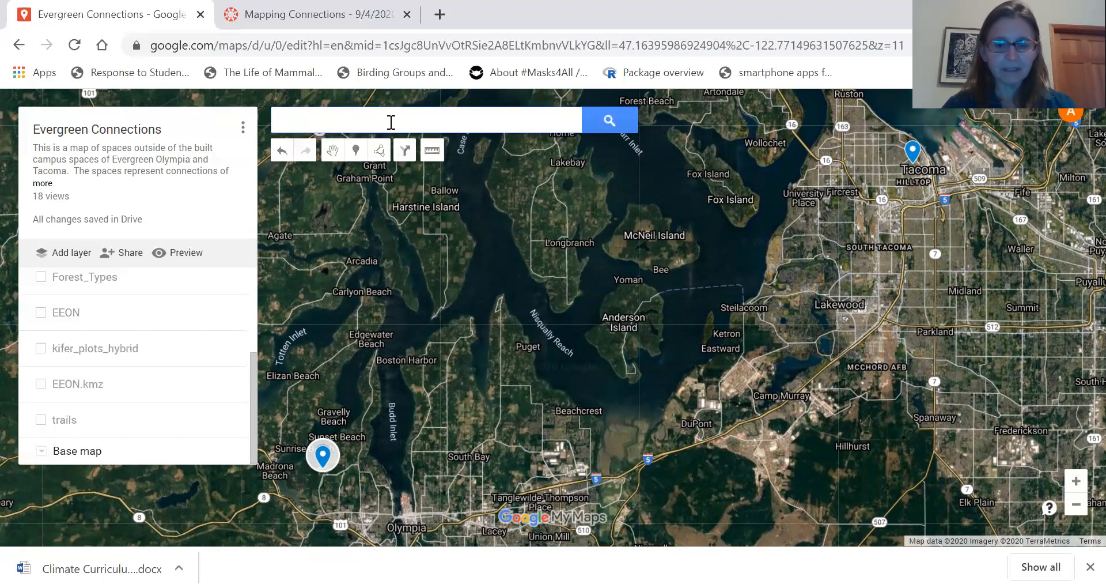
text(evergreen)
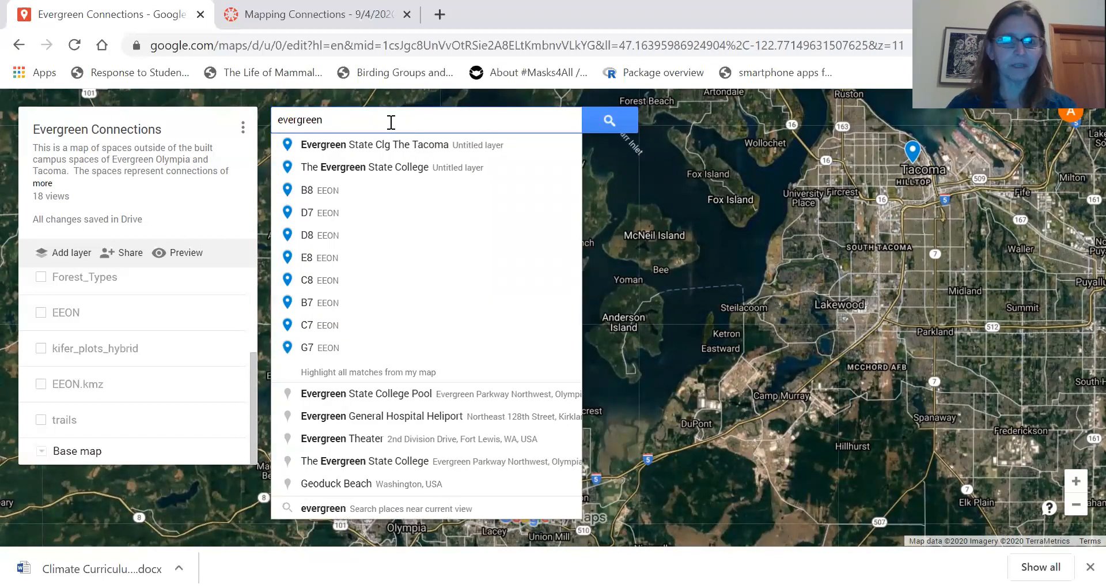
text( disc)
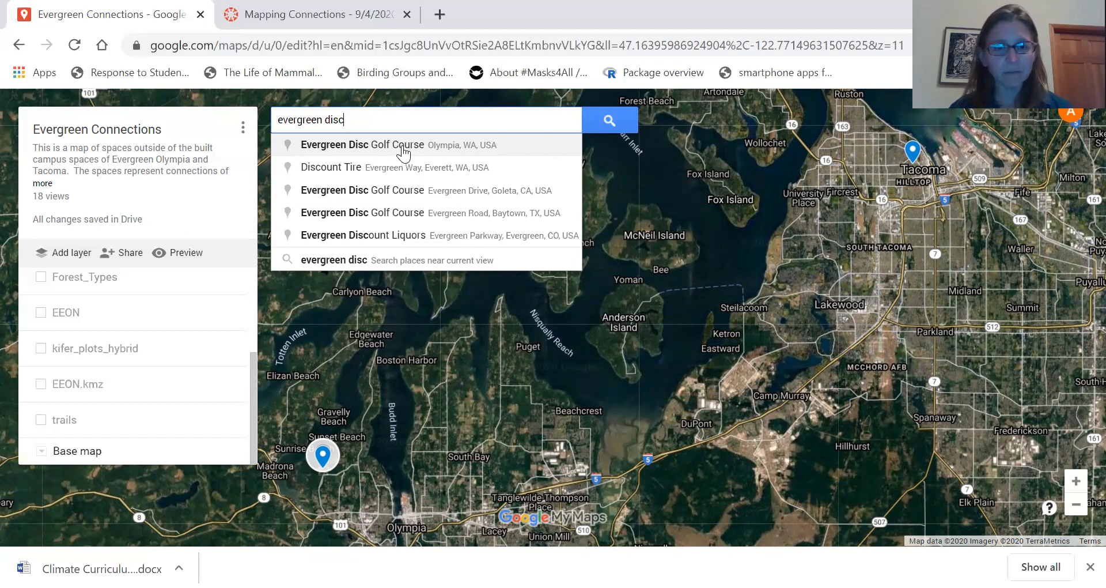
click(403, 150)
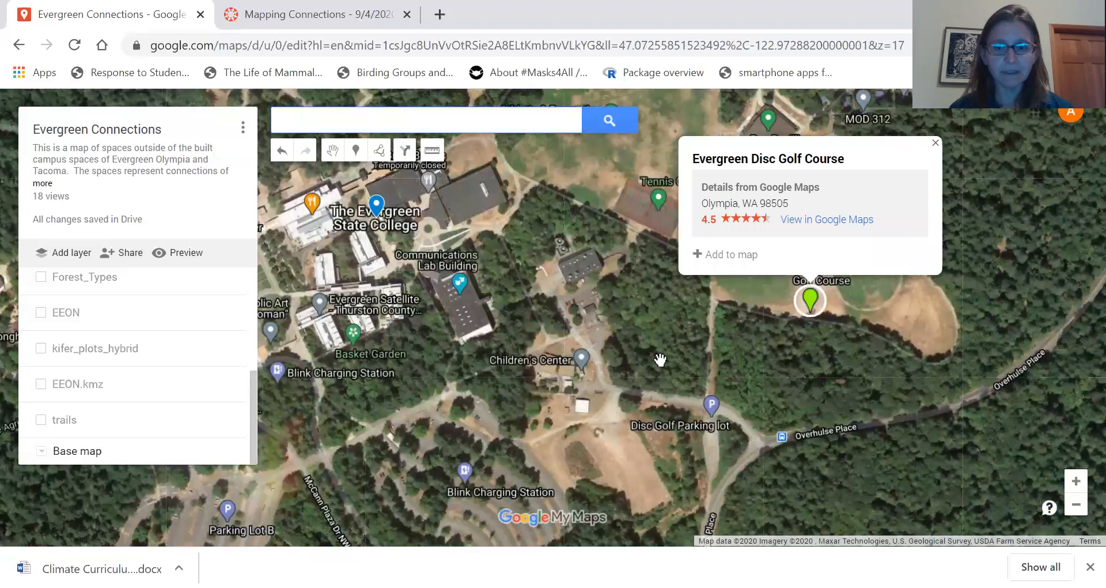
Step: Add the Evergreen Disc Golf Course to the map and undo that addition
click(1078, 509)
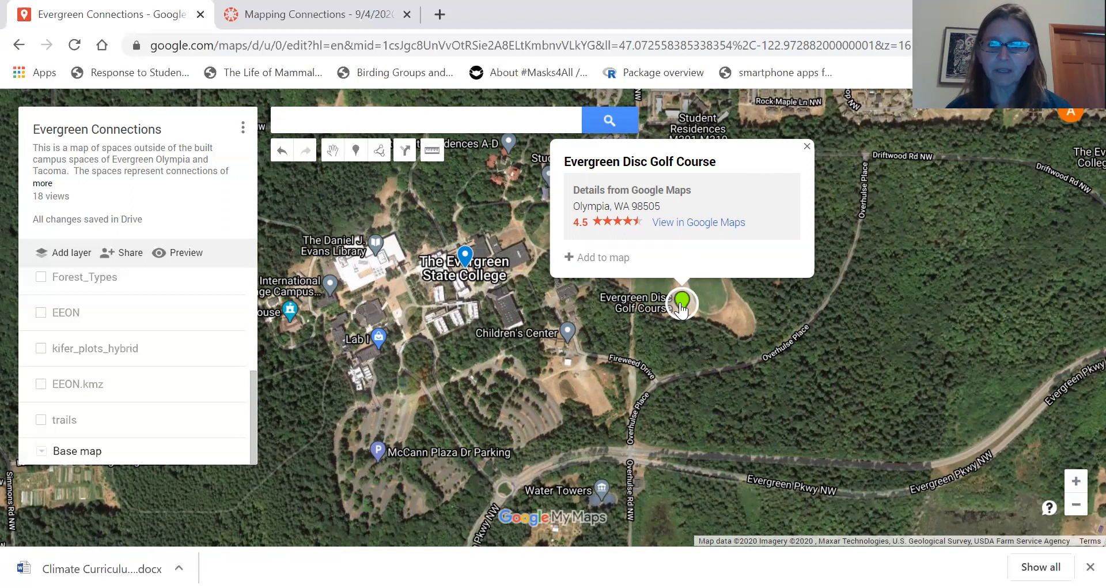
click(573, 258)
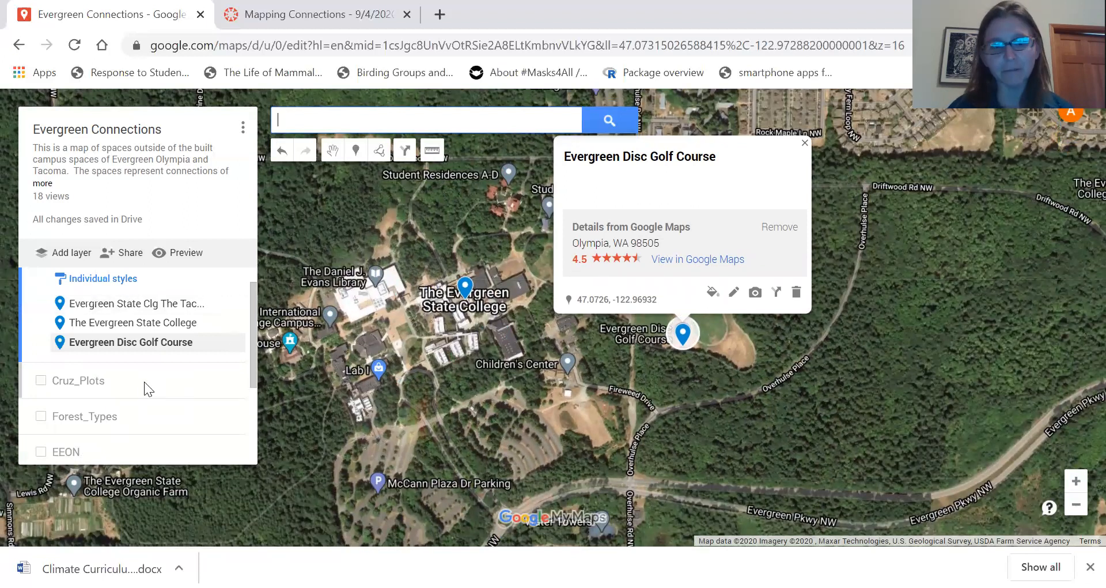
click(283, 151)
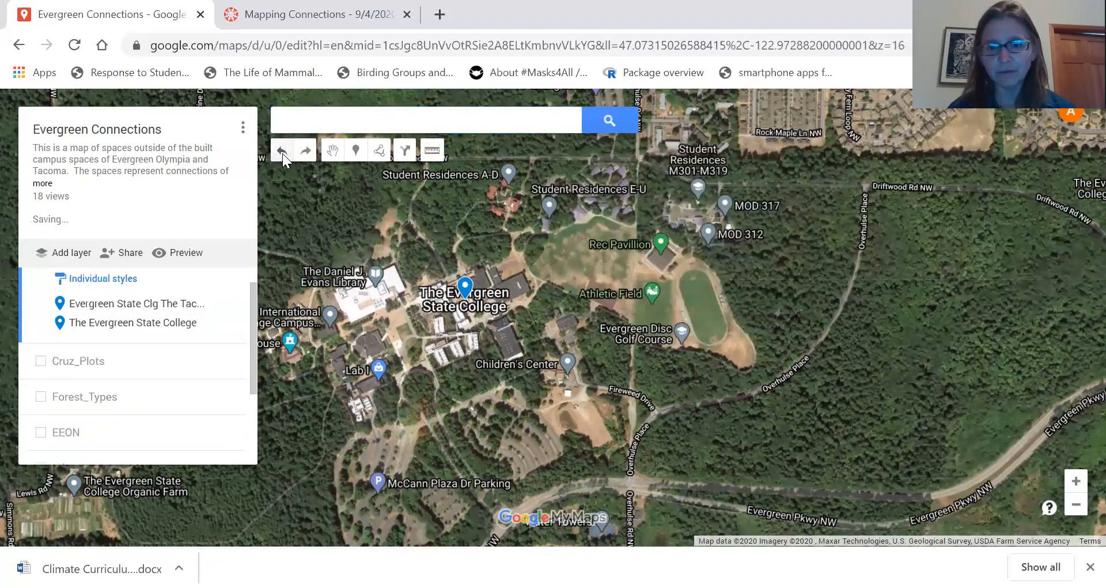
Step: Find The Evergreen State College Organic Farm southwest of the campus buildings and add it to the untitled layer
click(219, 325)
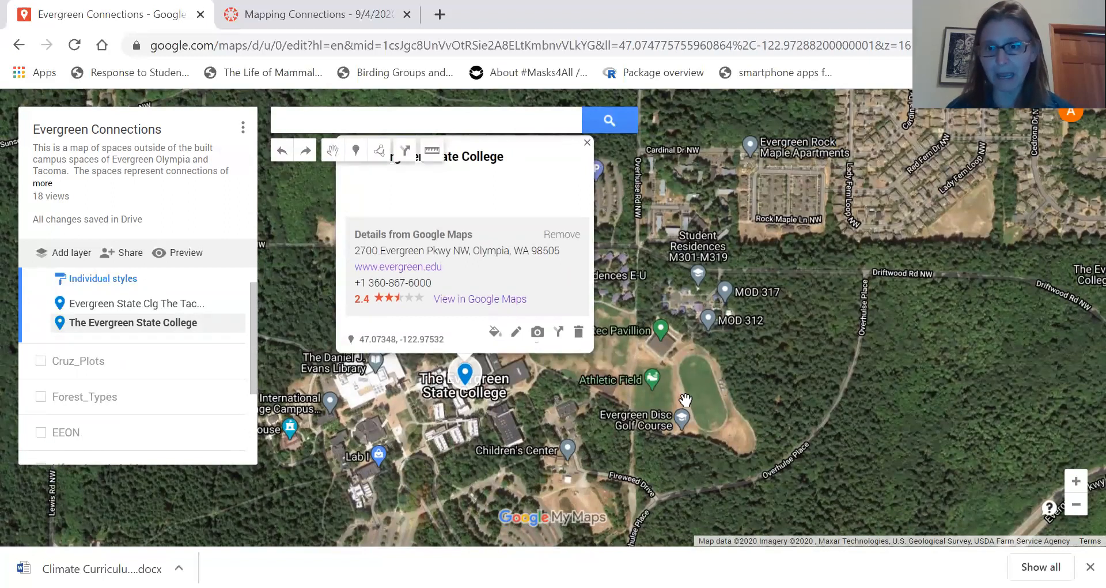
click(848, 425)
drag(779, 396, 775, 309)
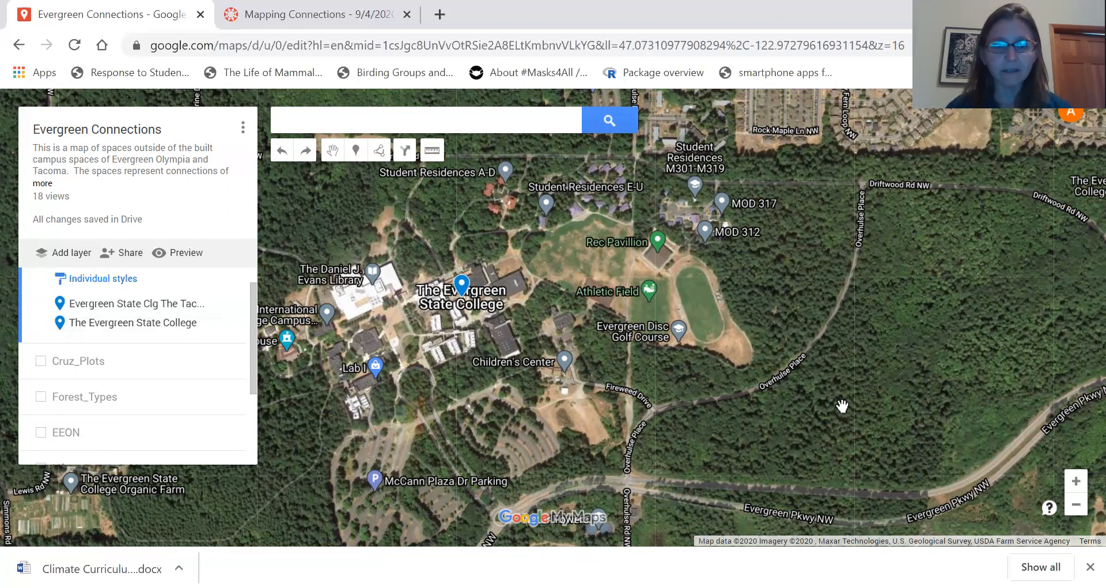
drag(784, 373, 901, 324)
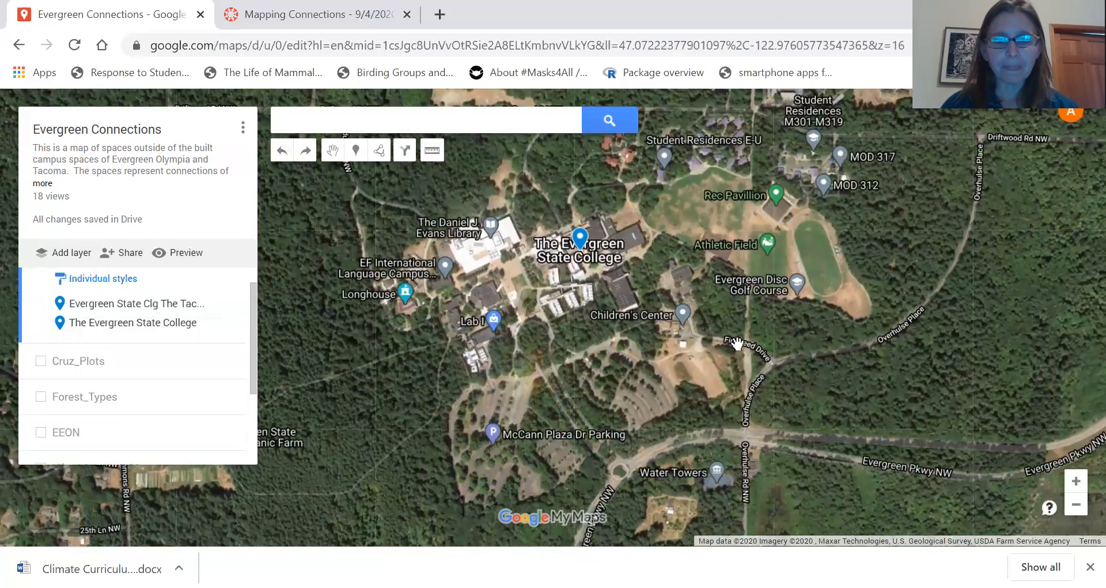
drag(743, 342, 933, 282)
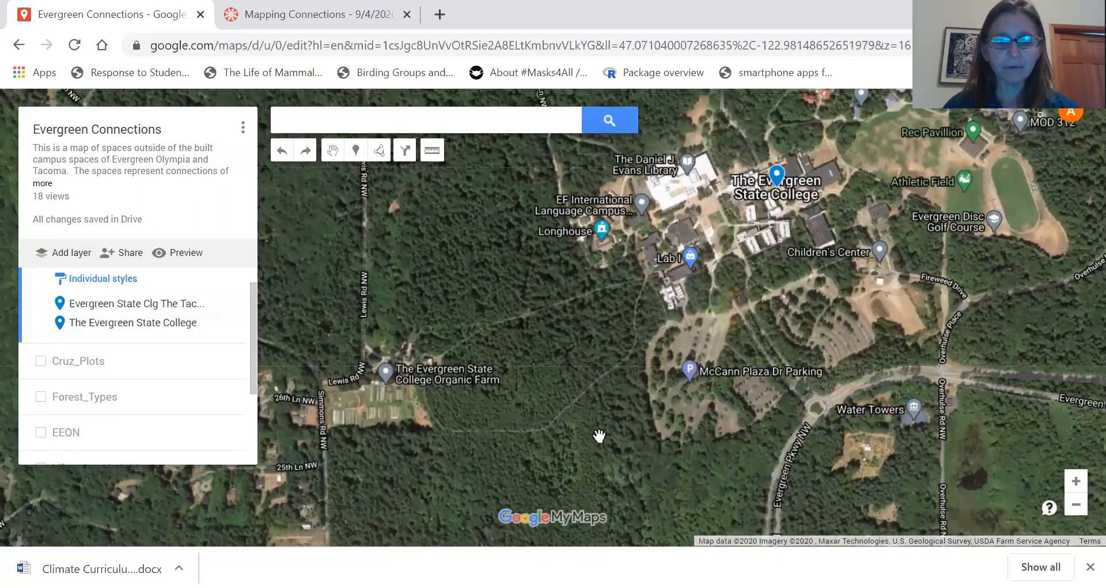
drag(536, 420, 605, 344)
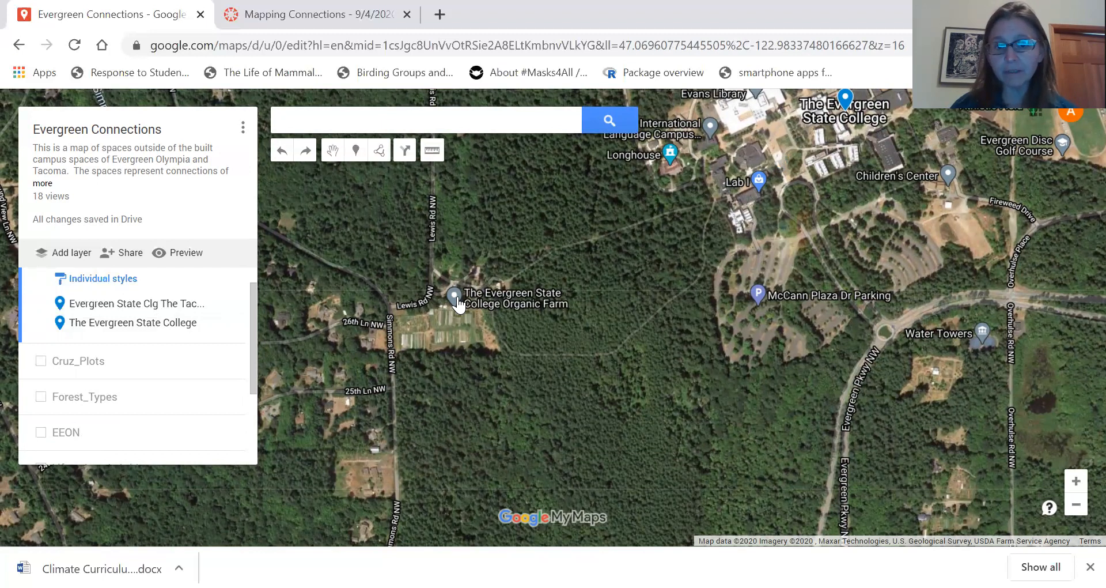
click(454, 296)
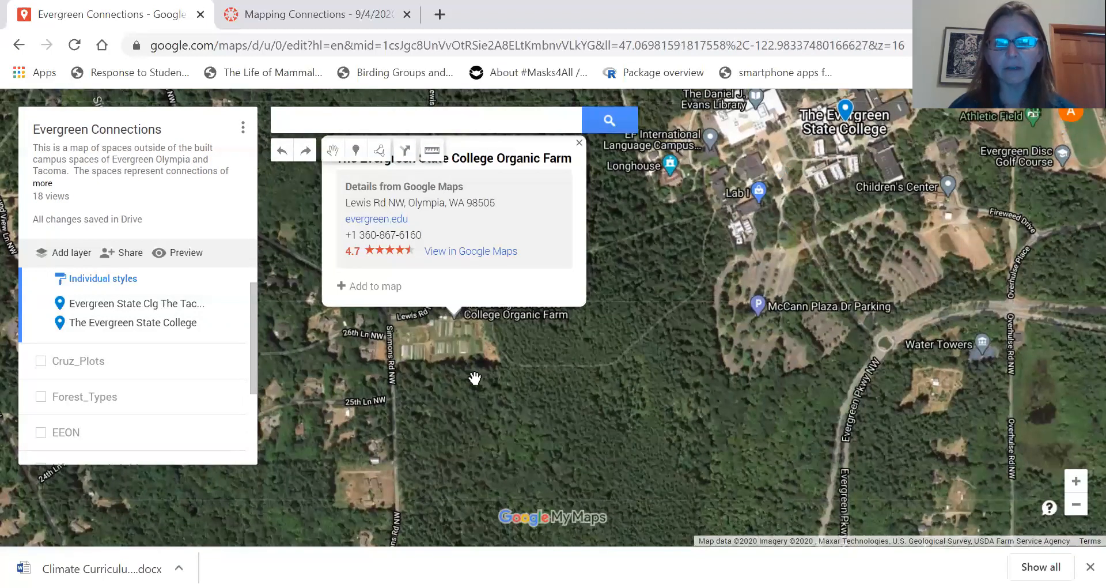
click(360, 288)
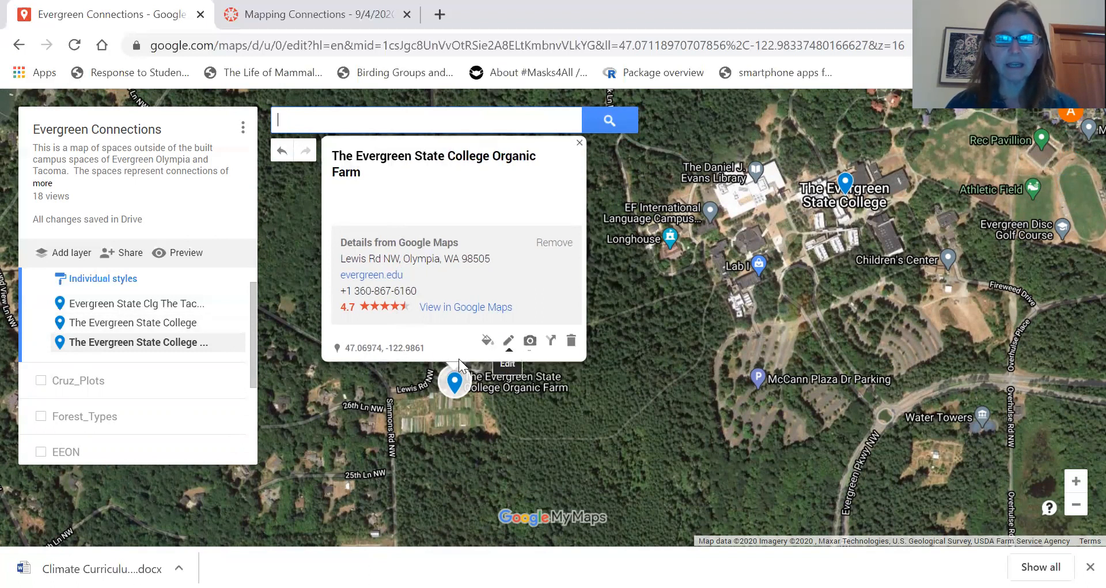
Step: Save the description "added language about the organic farm" on the Organic Farm marker, undo that edit and close the marker's details
click(508, 341)
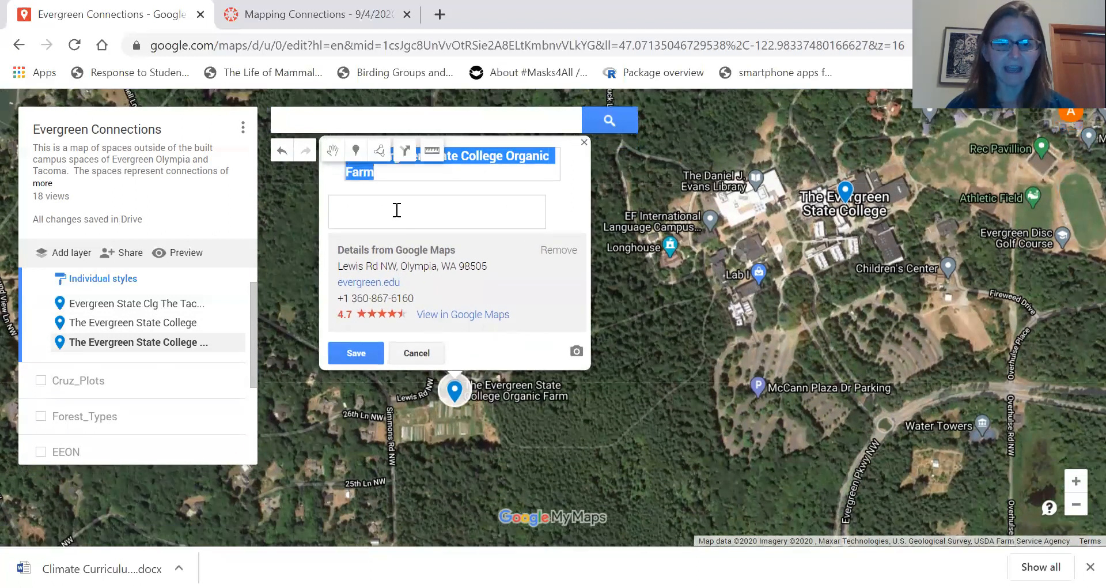
click(403, 218)
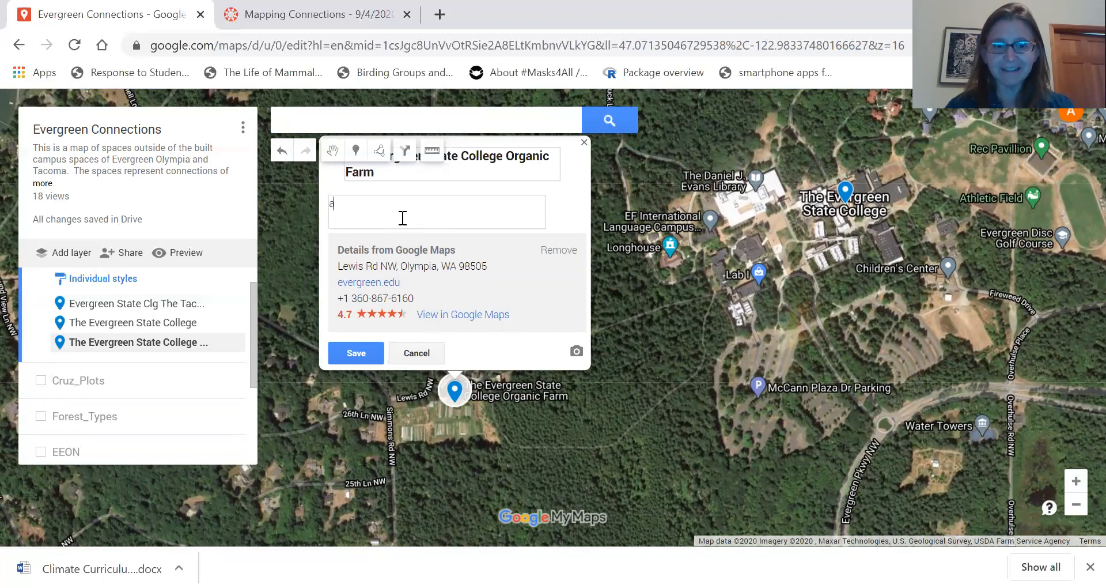
text(added languag)
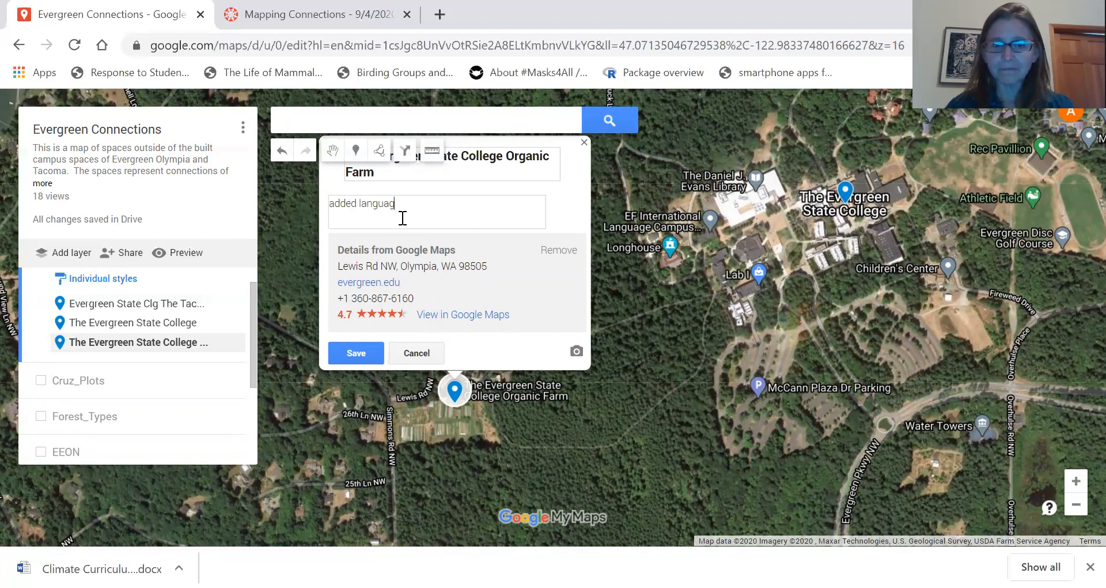
text(e about the o)
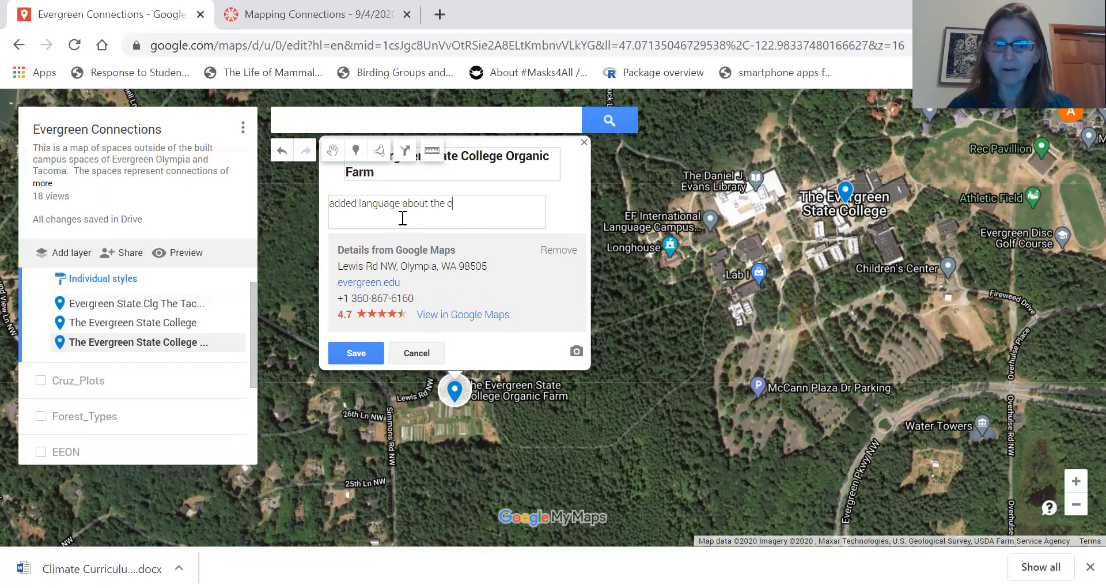
text(rganic farm)
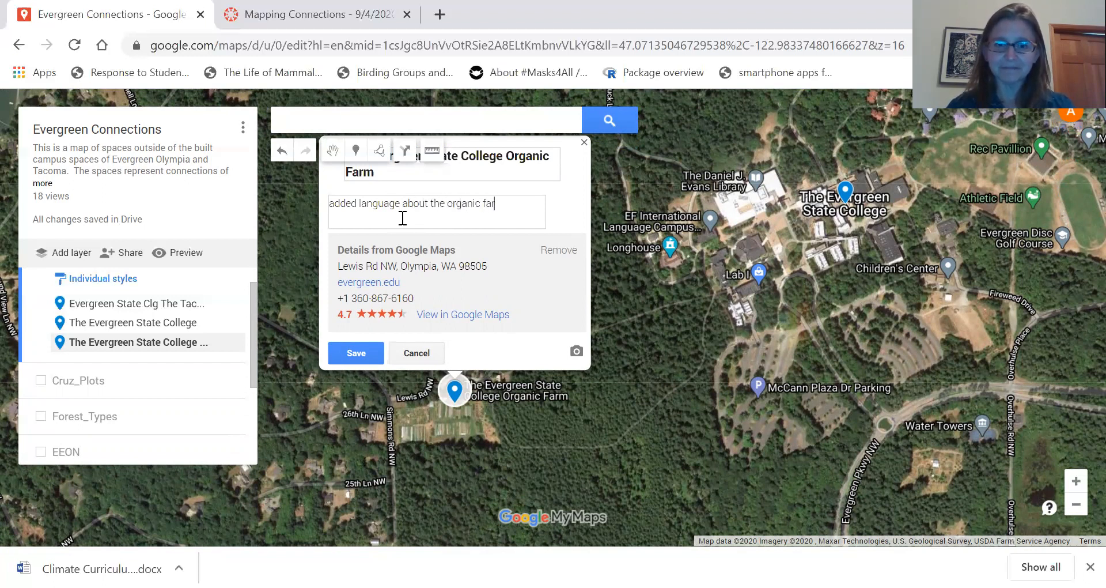
click(357, 353)
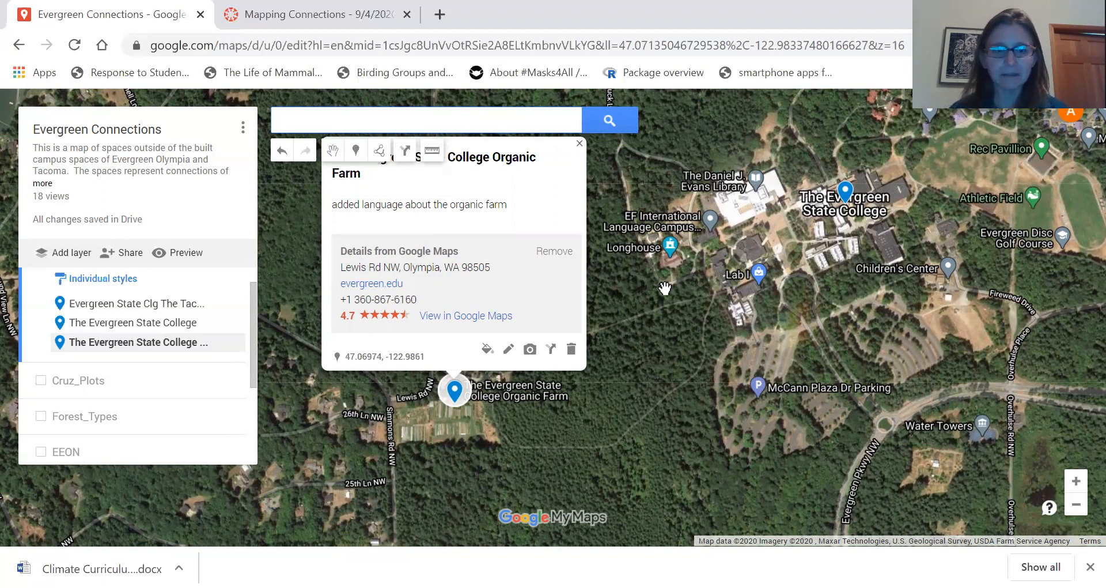
click(281, 151)
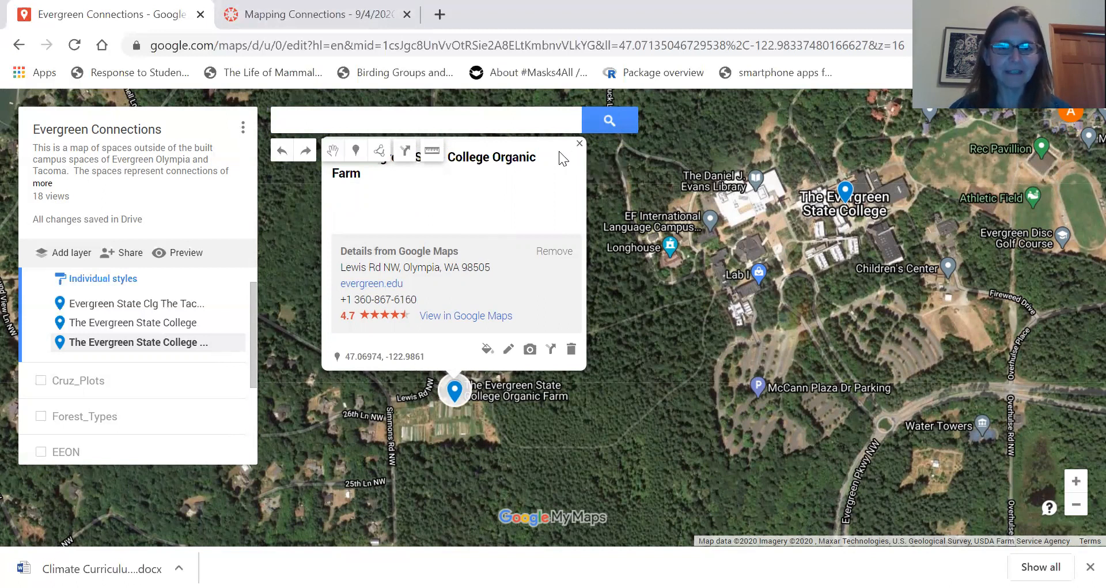
click(579, 144)
Step: Try to draw a line in the woods southeast of the Organic Farm
drag(573, 466, 608, 393)
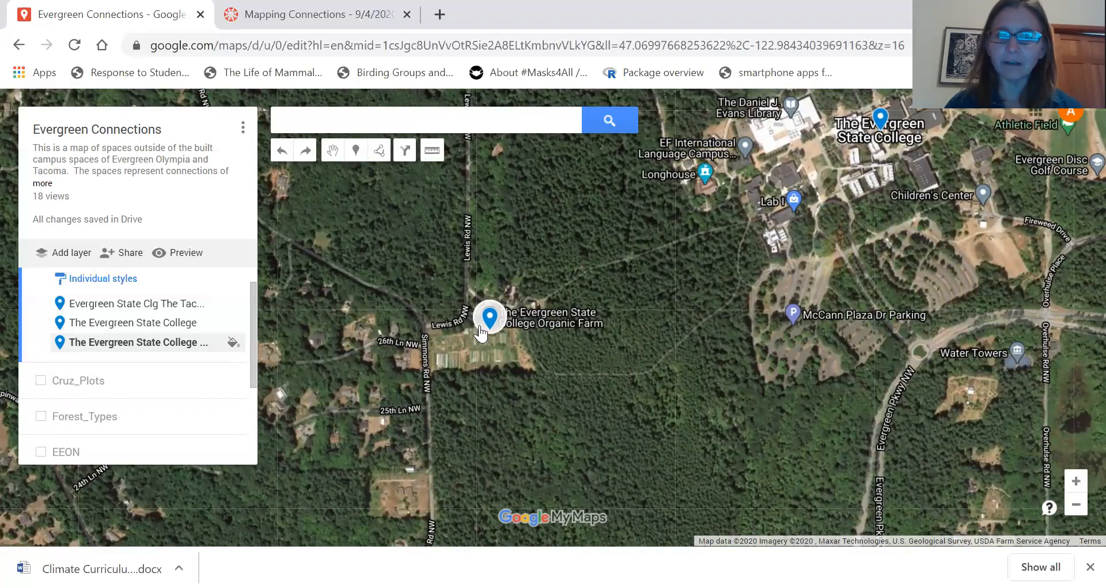
click(376, 157)
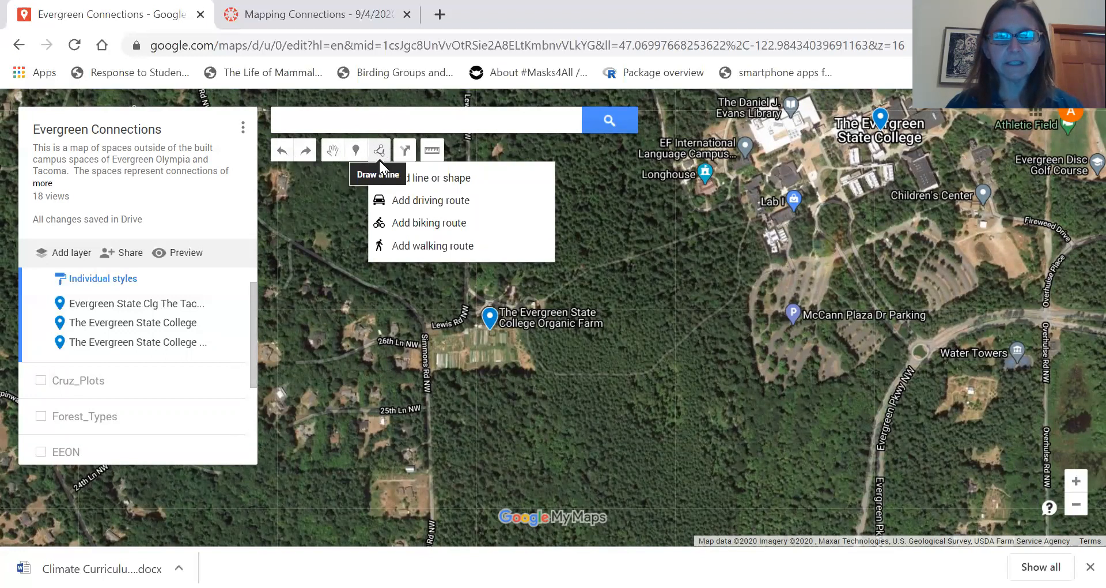
click(435, 180)
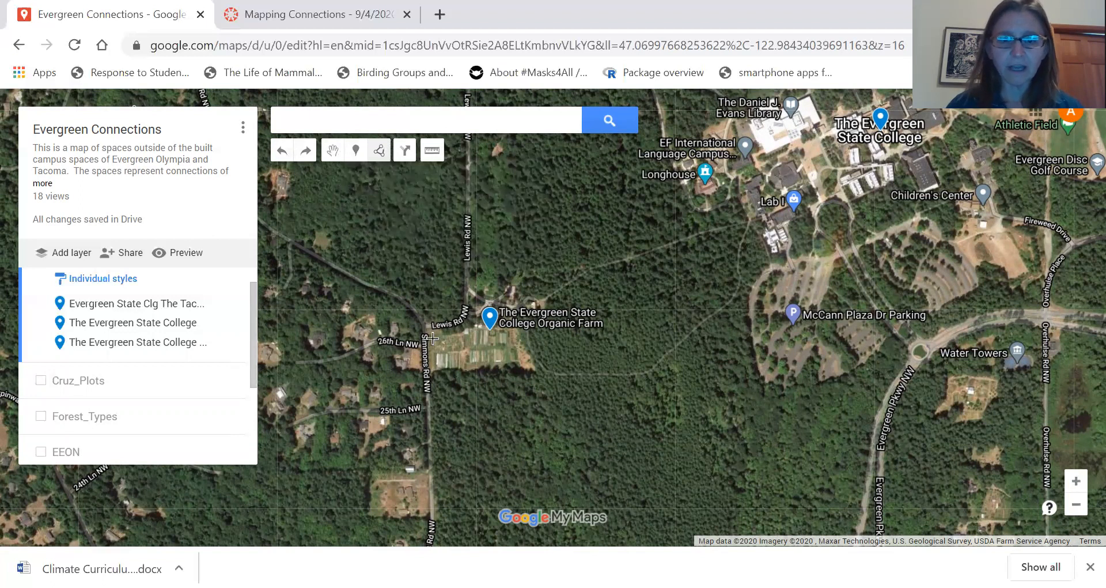
click(1076, 481)
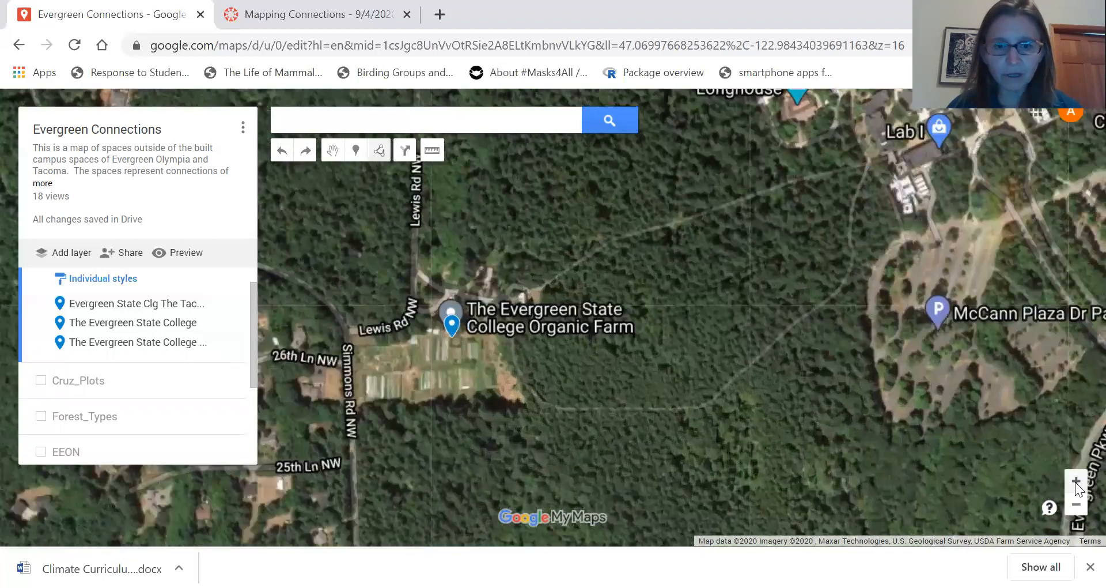
click(643, 454)
click(796, 423)
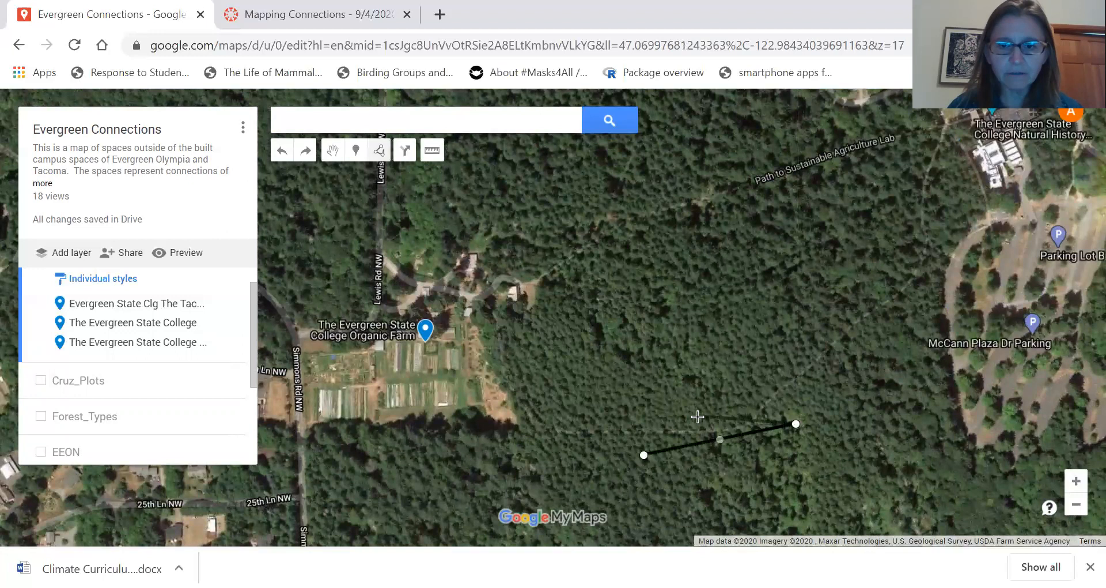
Step: Undo the addition of the Organic Farm marker to the untitled layer
click(278, 150)
click(277, 153)
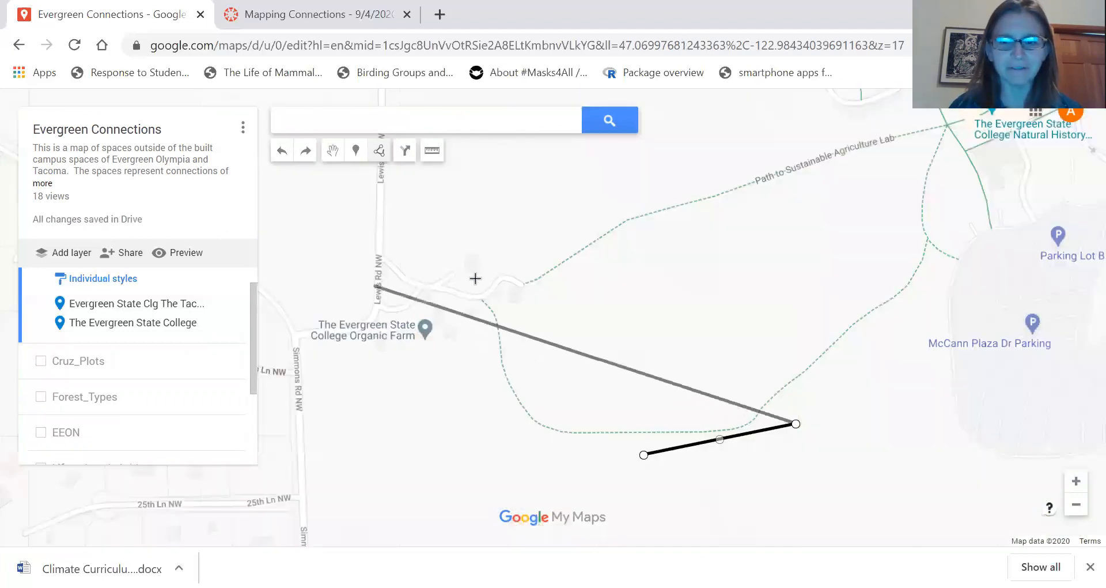
click(307, 154)
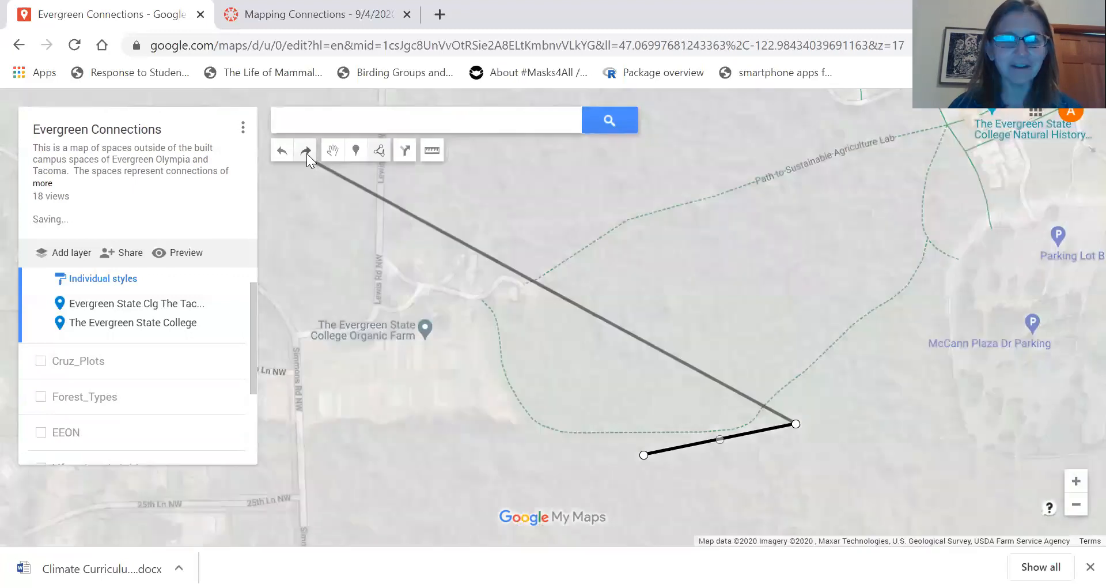
Step: Finish the two-segment line in the woods southeast of the farm and undo its creation
click(792, 447)
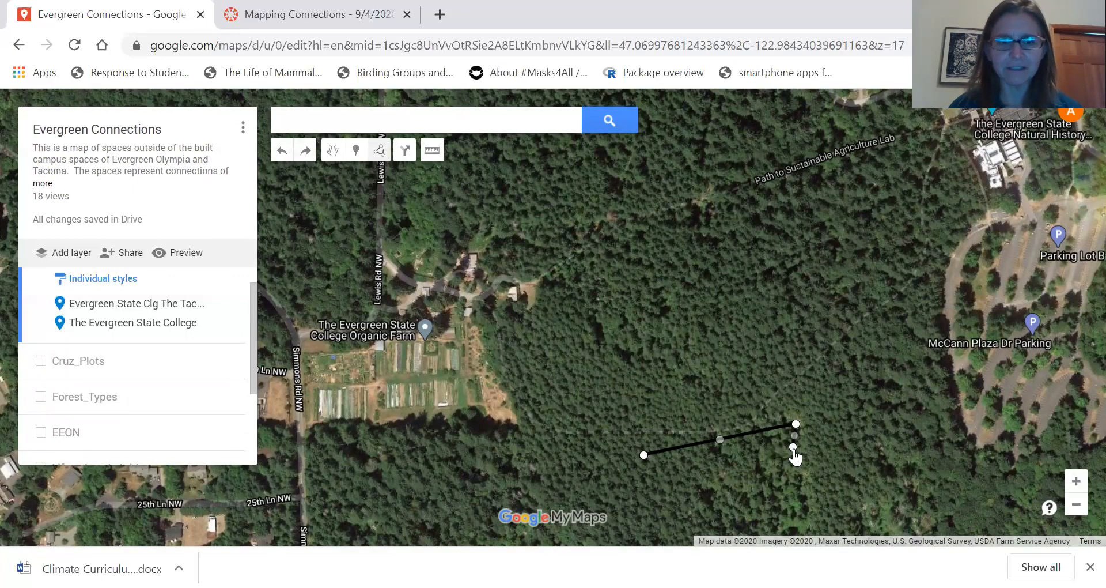
double_click(794, 447)
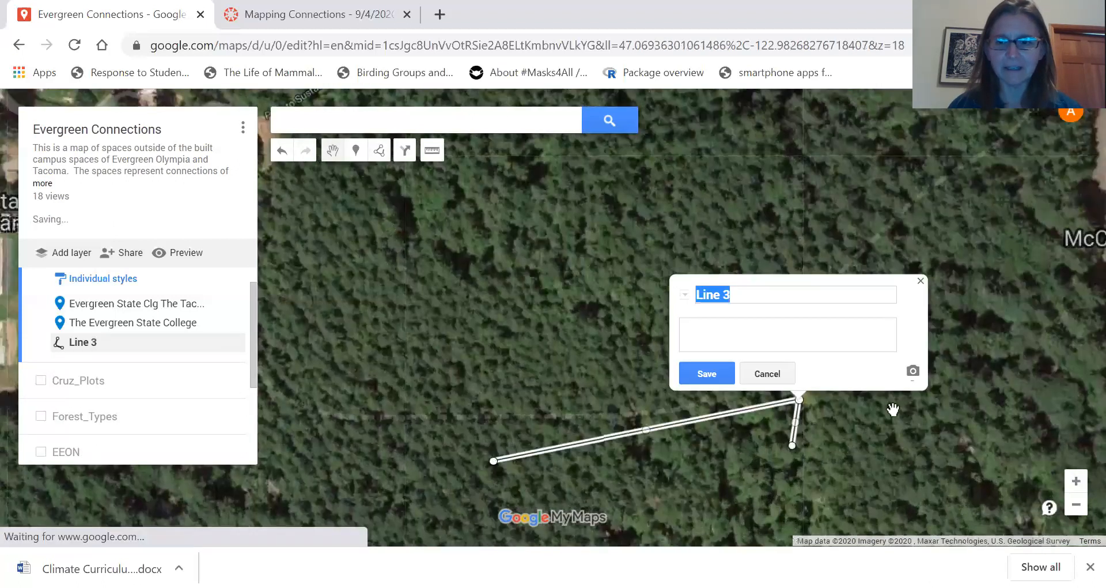
click(282, 155)
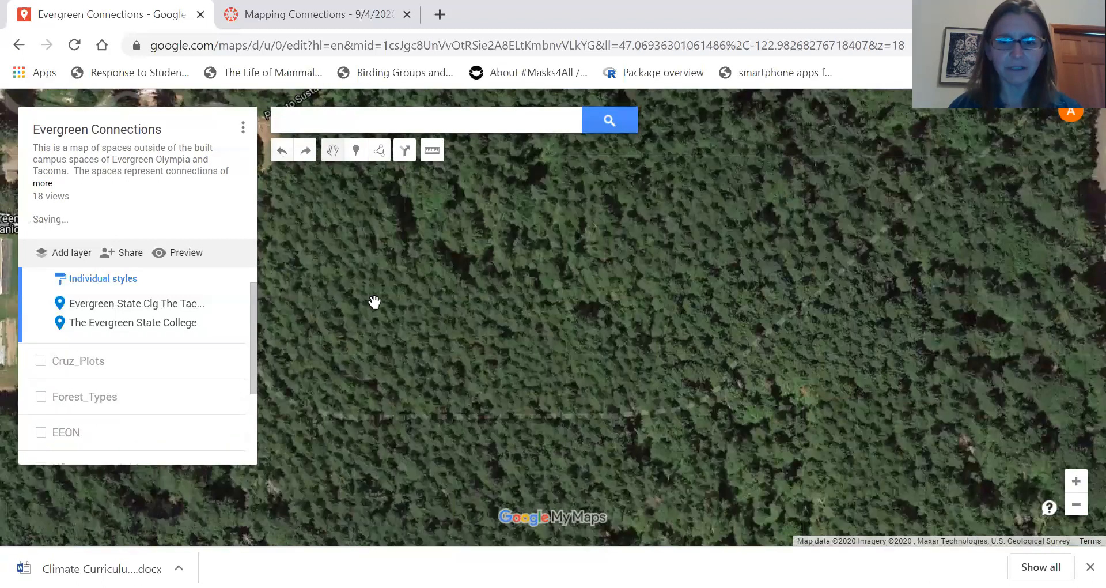
Step: Try to outline the farm's southwest planting beds beside Simmons Rd NW with the line or shape tool
drag(569, 379, 634, 395)
drag(624, 352, 725, 331)
drag(617, 327, 759, 333)
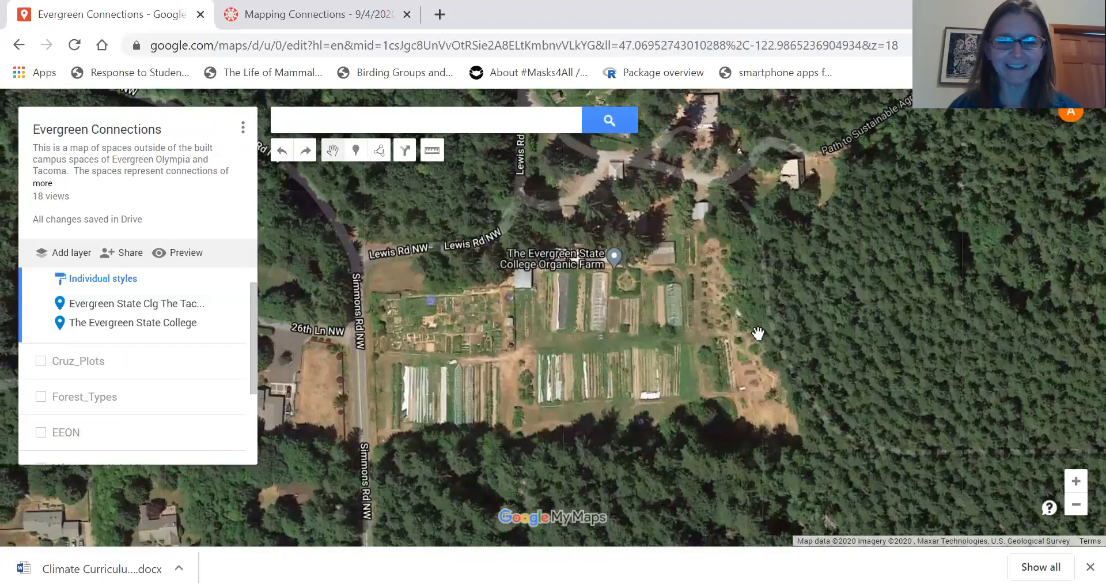
click(1075, 480)
drag(915, 429, 983, 419)
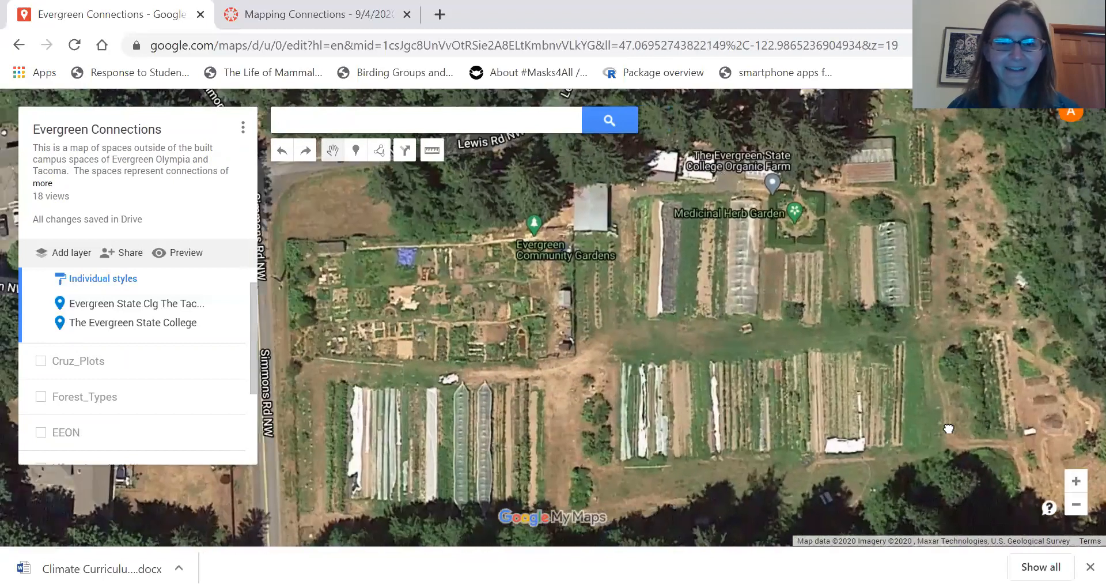
click(379, 151)
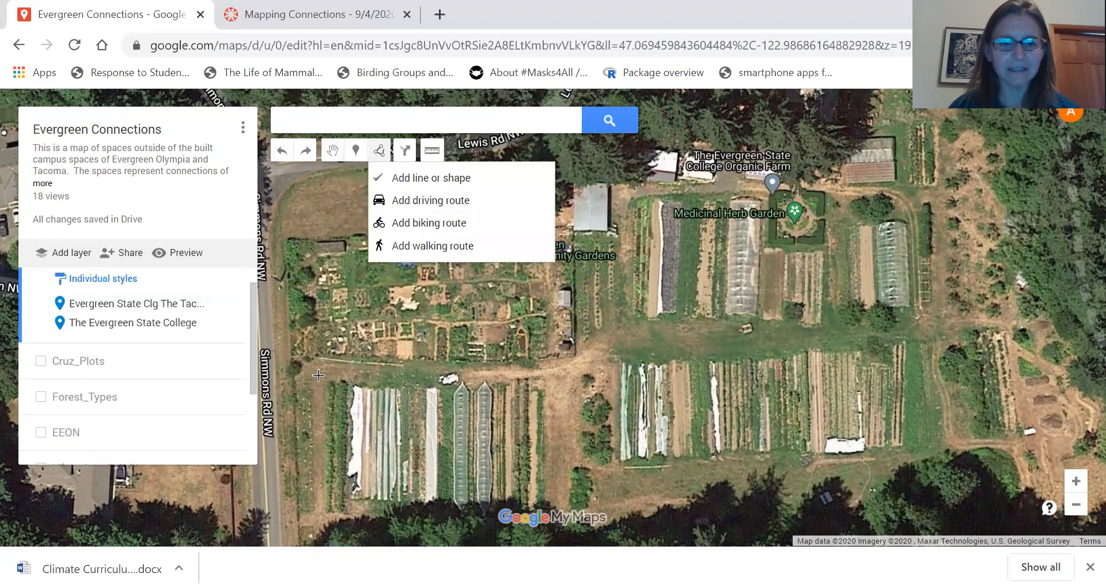
click(320, 375)
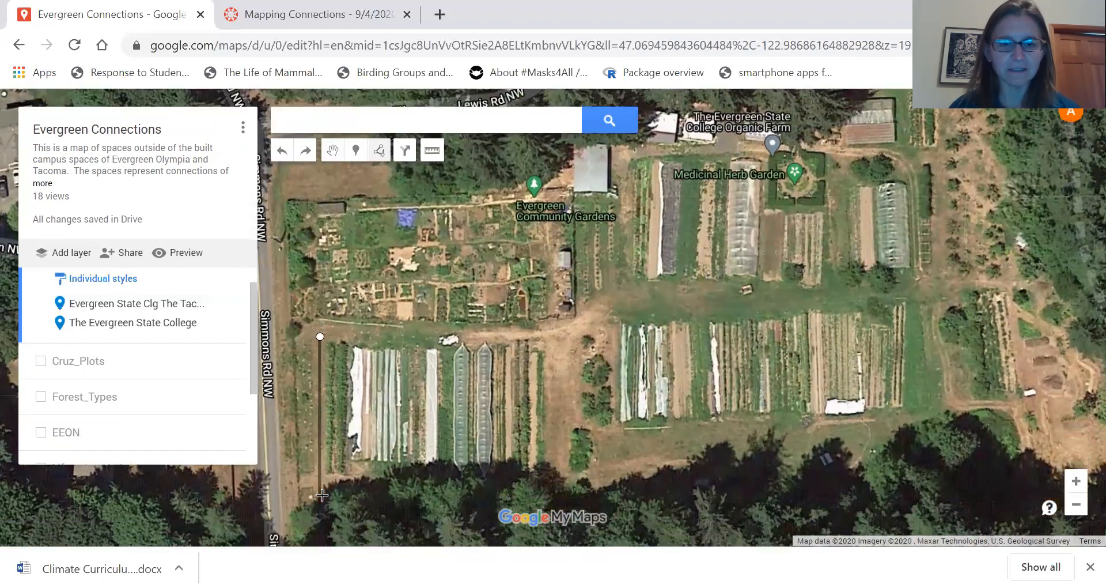
click(320, 526)
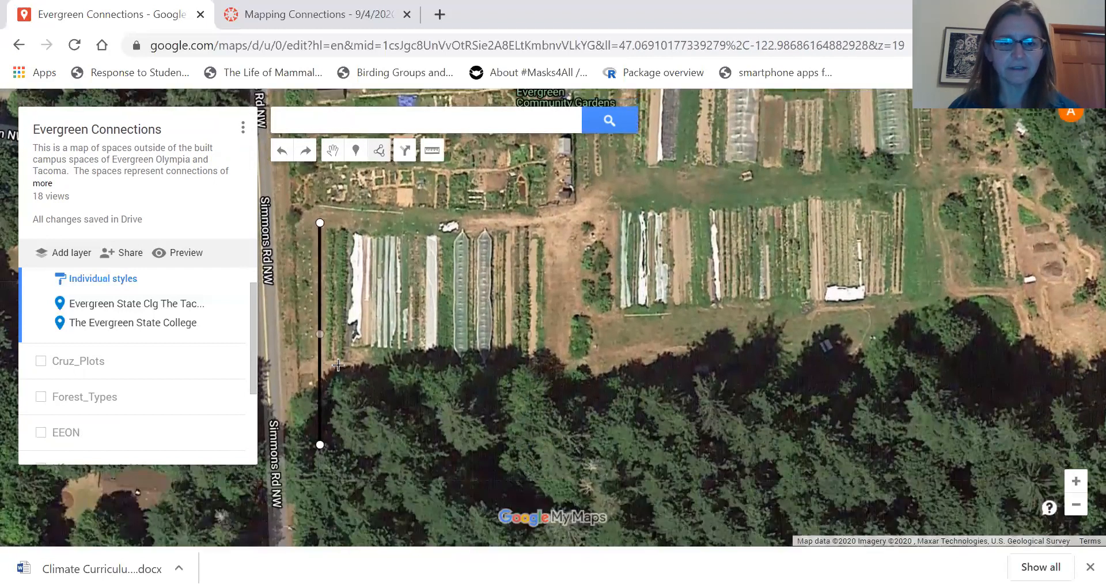
click(278, 154)
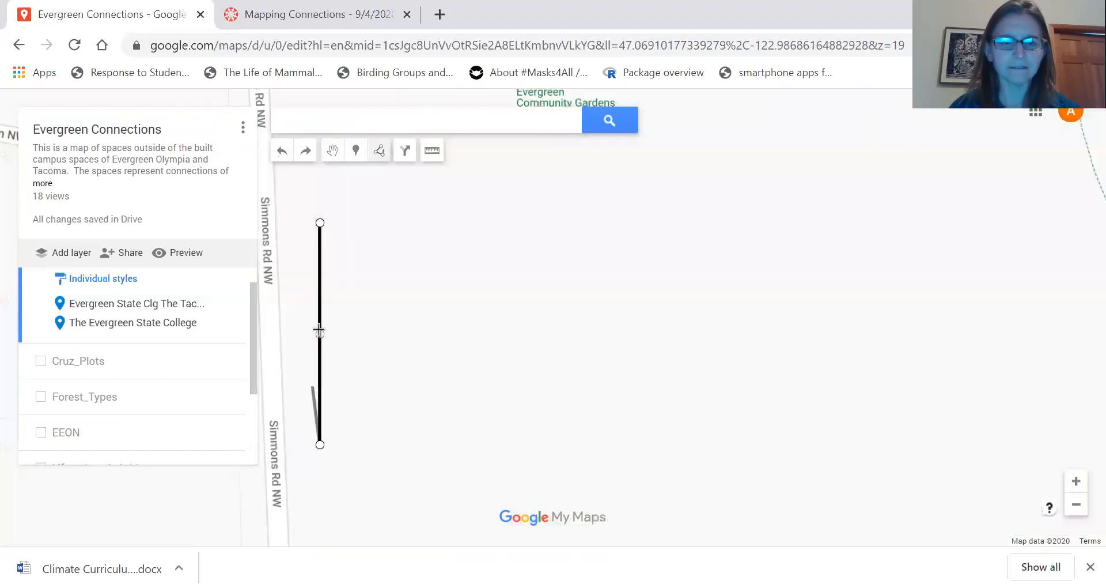
click(307, 151)
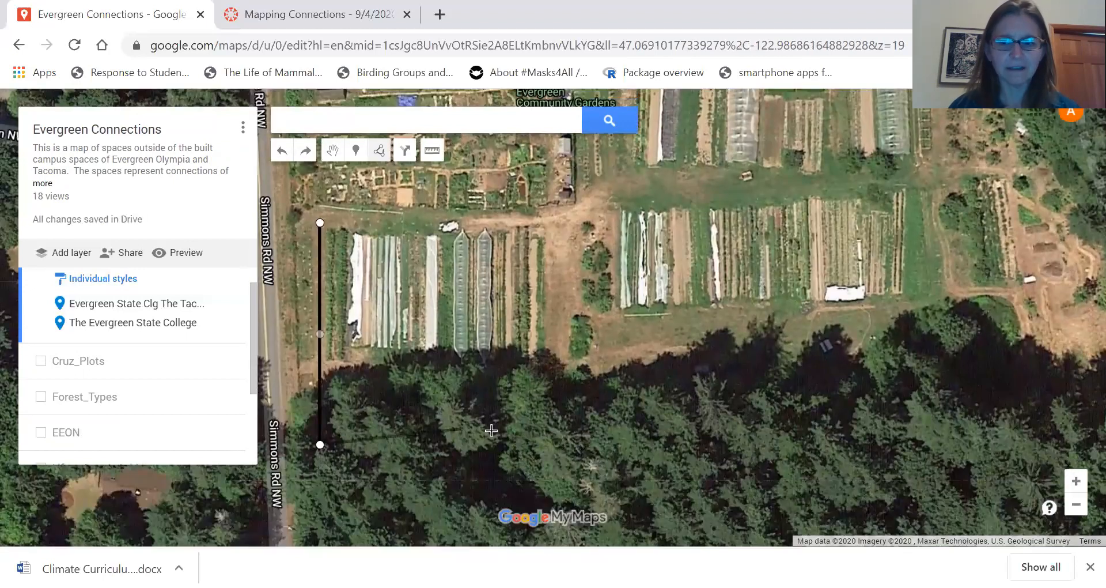
click(540, 413)
click(540, 413)
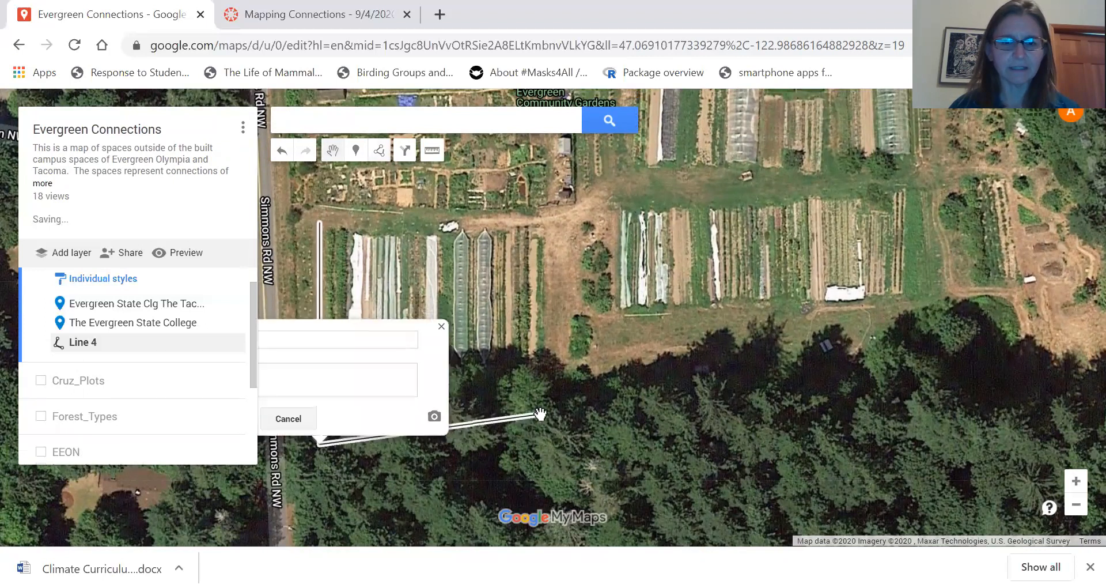
Step: Close the new line's details and delete the unfinished outline beside Simmons Rd NW
click(441, 327)
right_click(352, 444)
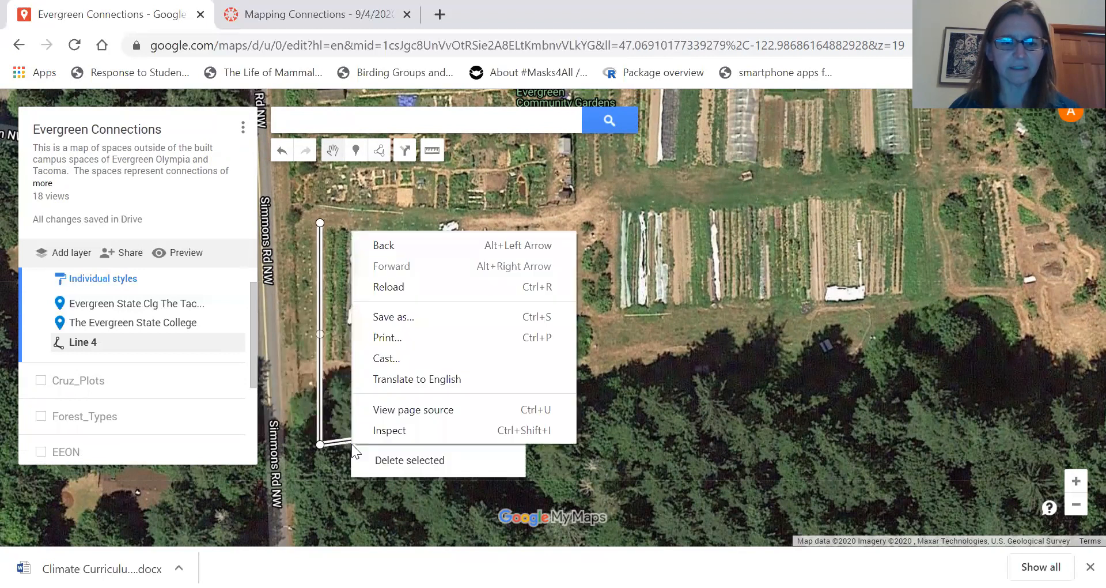
click(388, 461)
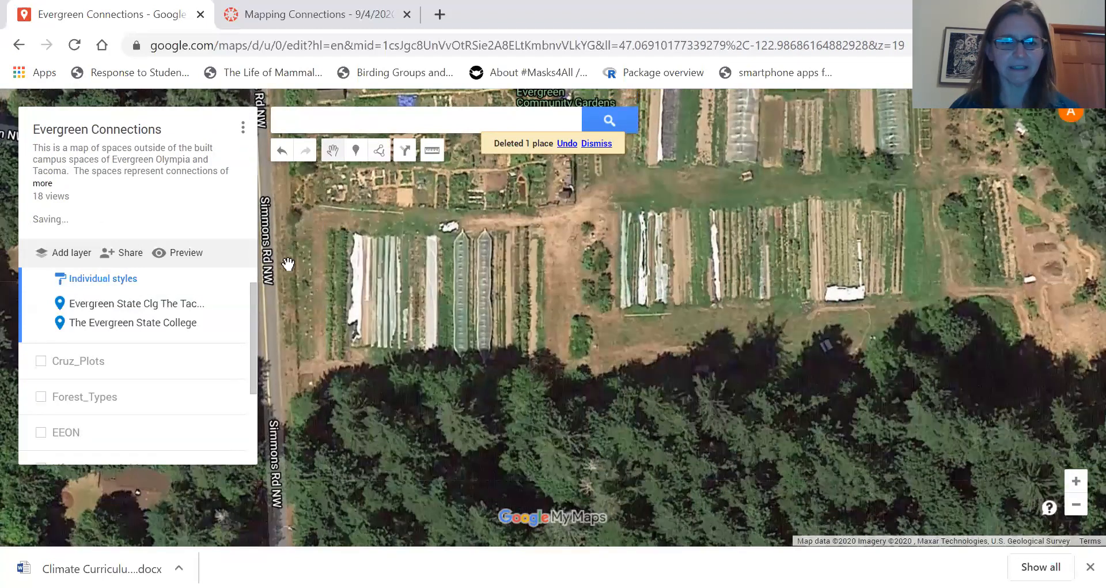
Step: Draw a closed rectangular shape of about 0.53 acres around the farm's southwest planting beds beside Simmons Rd NW
click(381, 150)
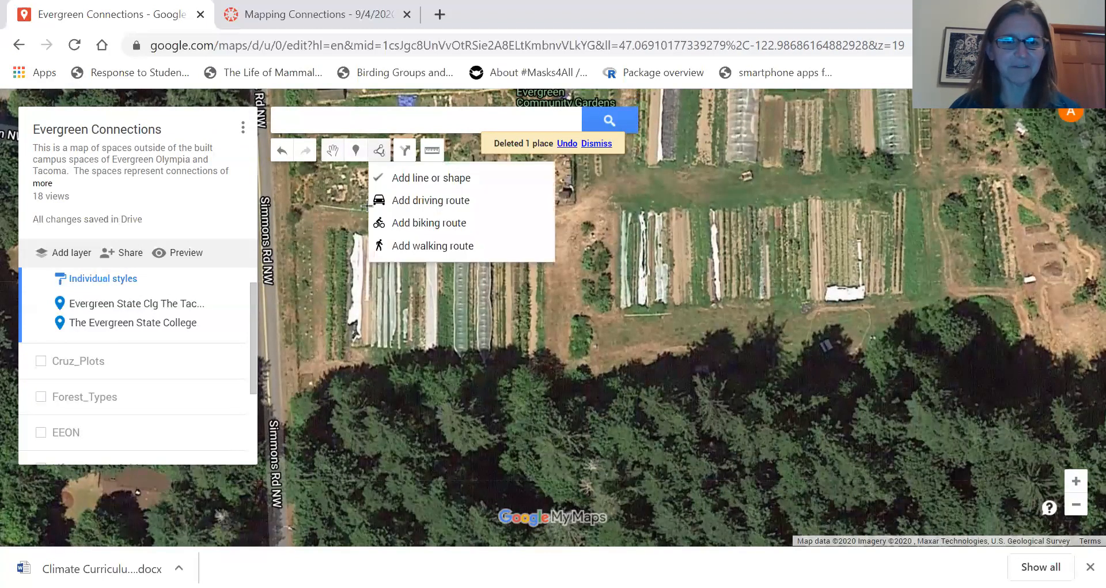
click(393, 181)
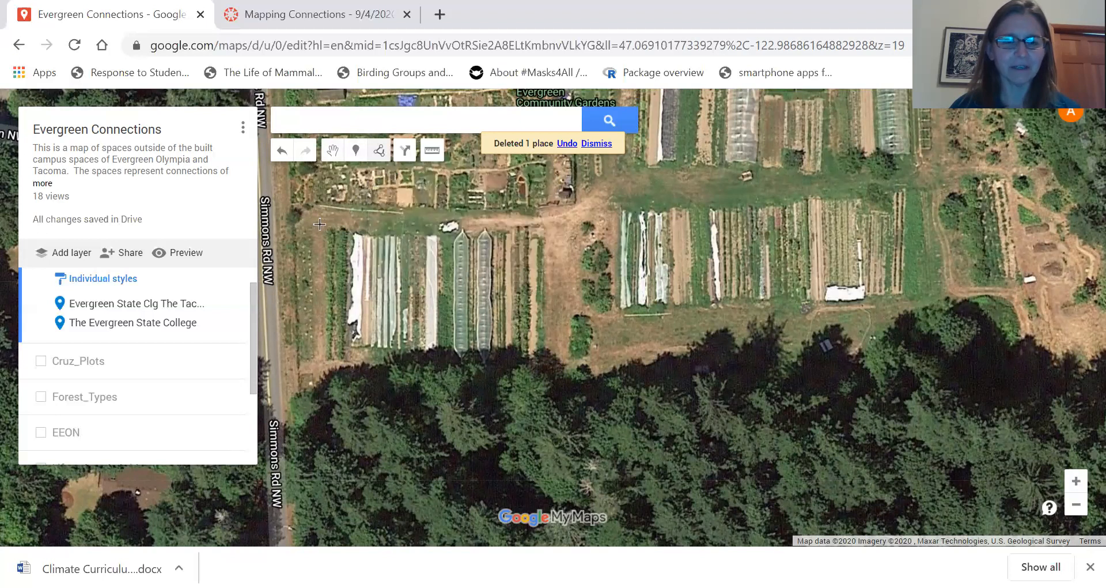
click(320, 224)
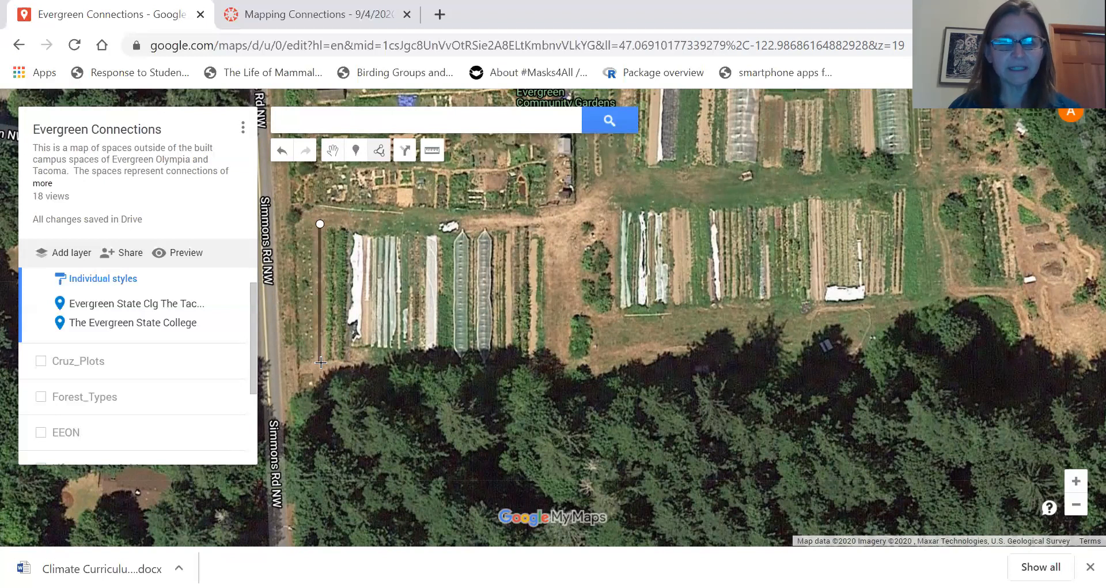
click(321, 361)
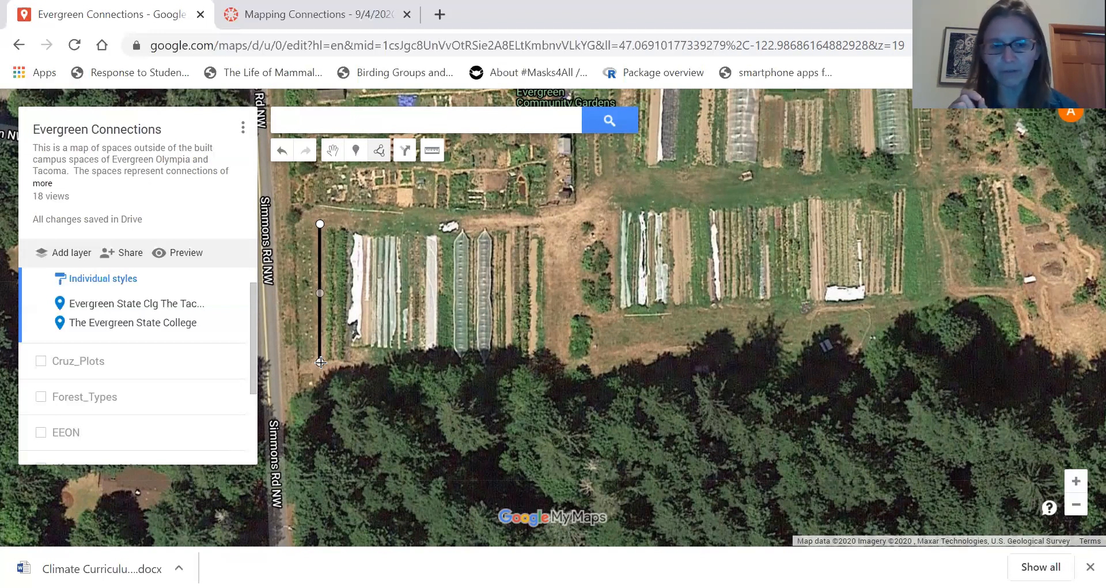
click(320, 361)
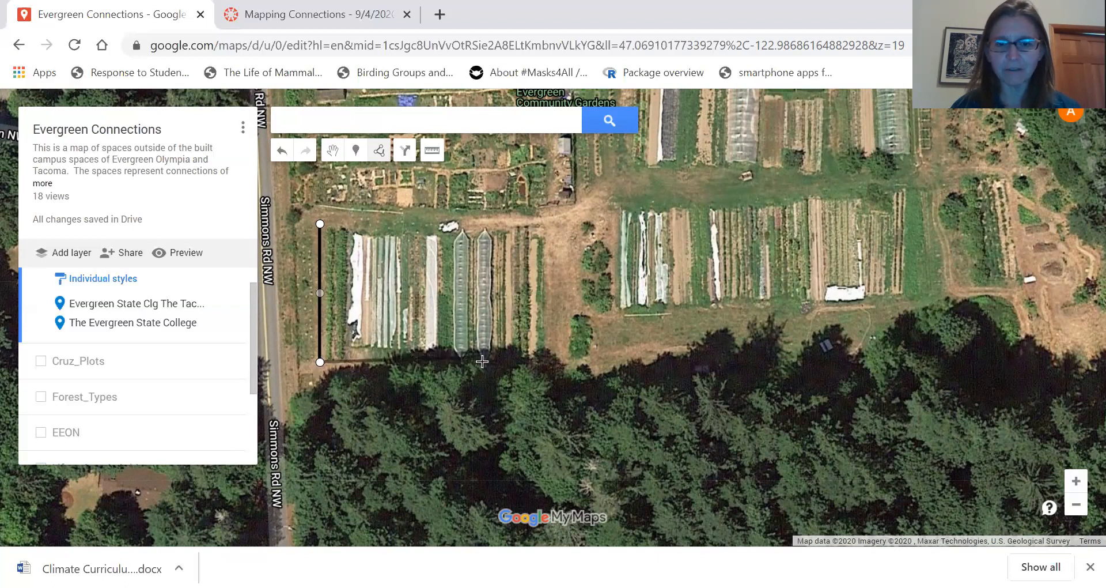
click(549, 361)
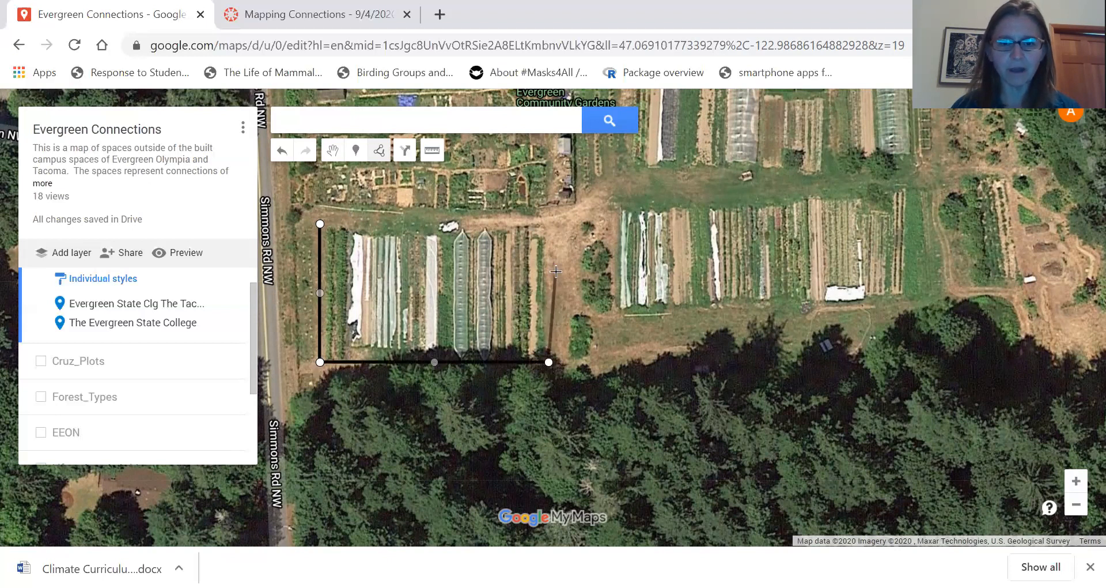
click(548, 226)
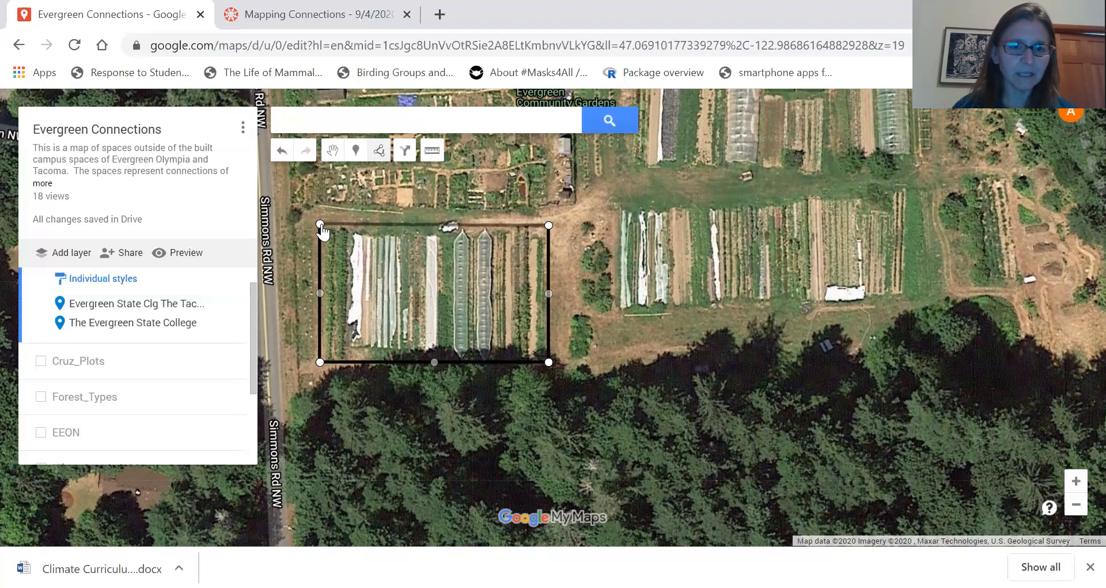
click(321, 224)
scroll(320, 229, up, 1)
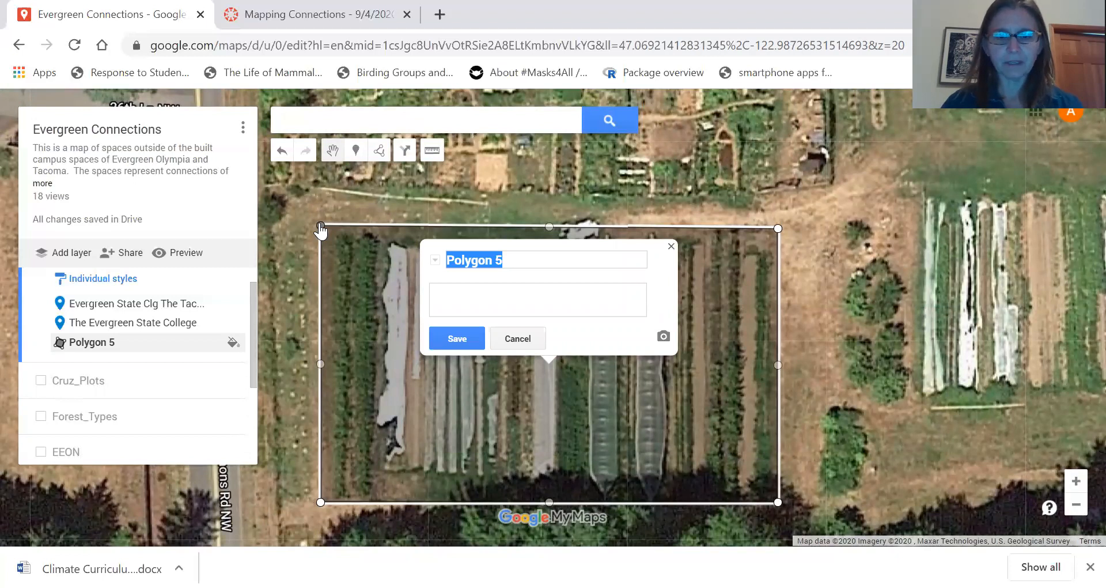
Step: Name the rectangular shape "planting area #1" and save it with the description "In this area in 2020 we planted"
text(planting area)
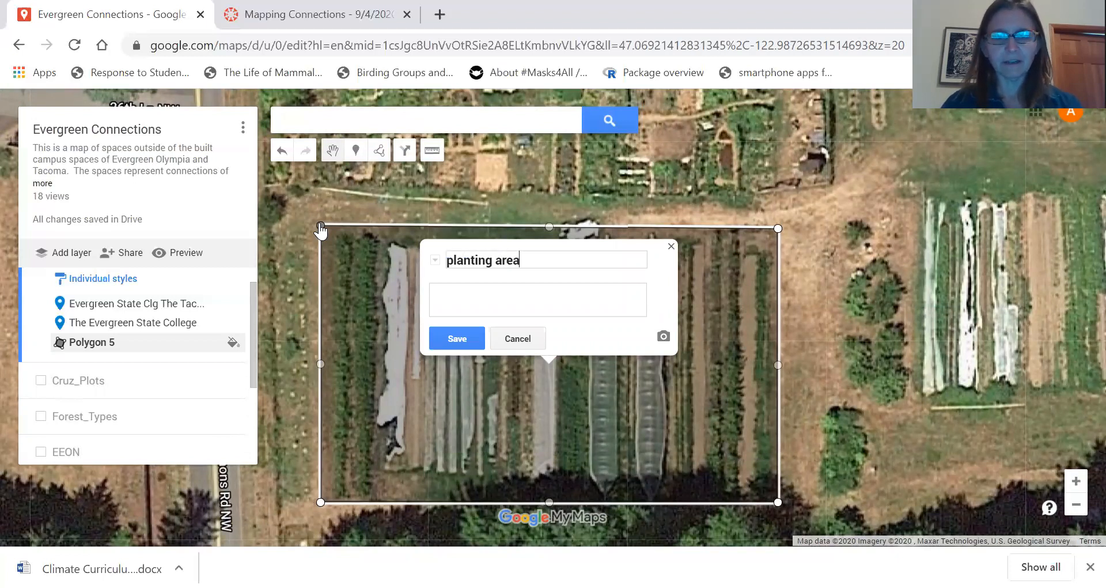
text( #1)
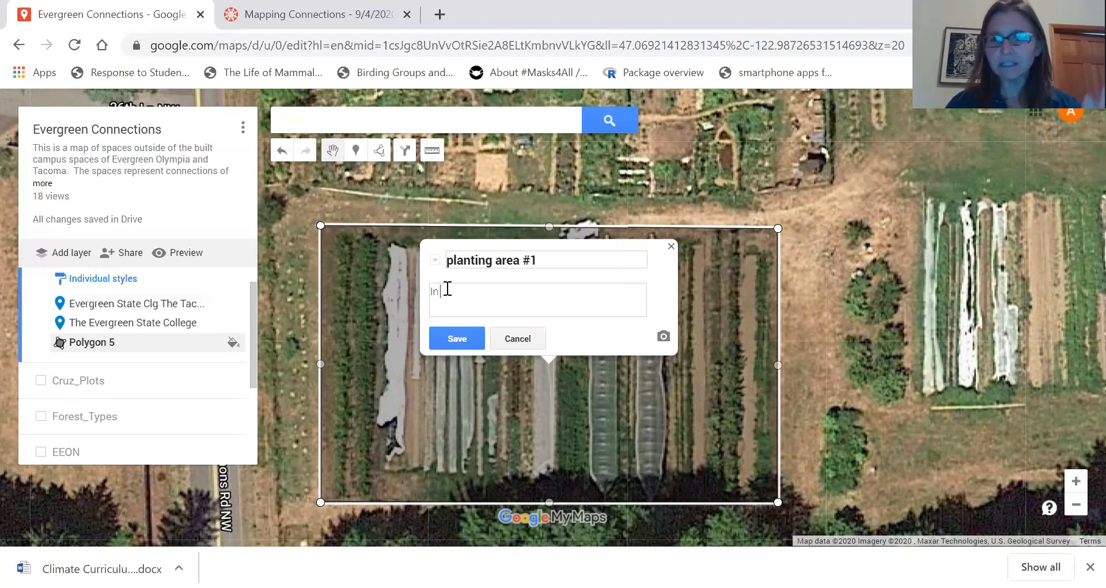
click(447, 289)
text(In this)
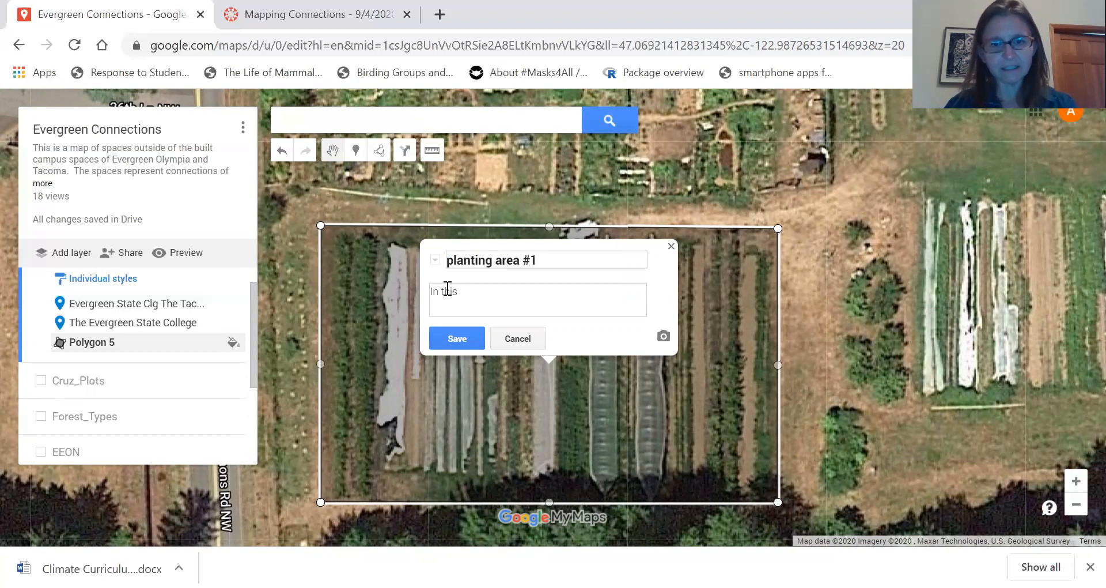
text( area )
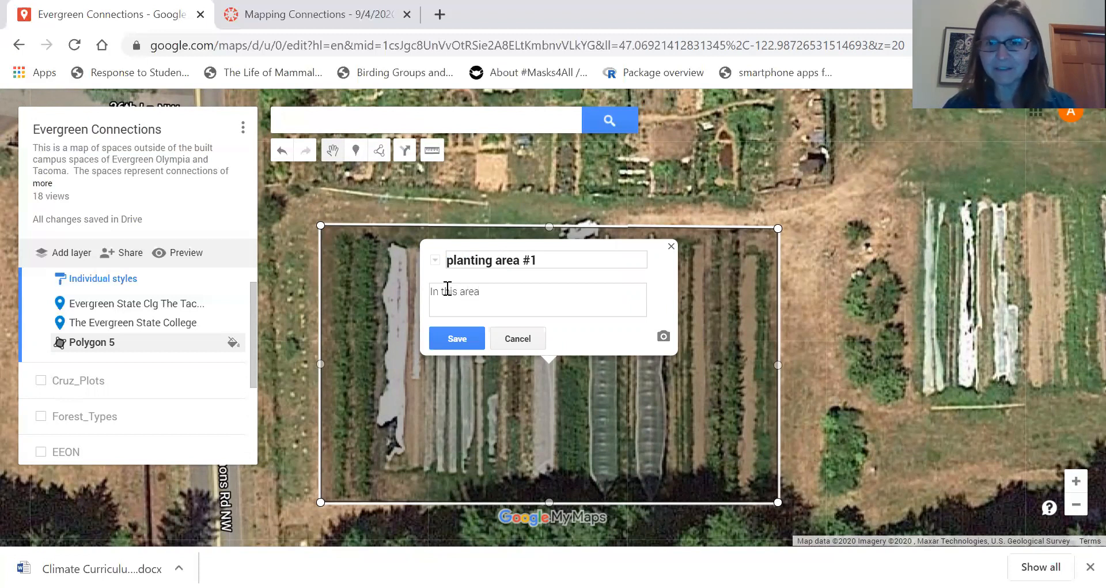
text(in 2020 we planted)
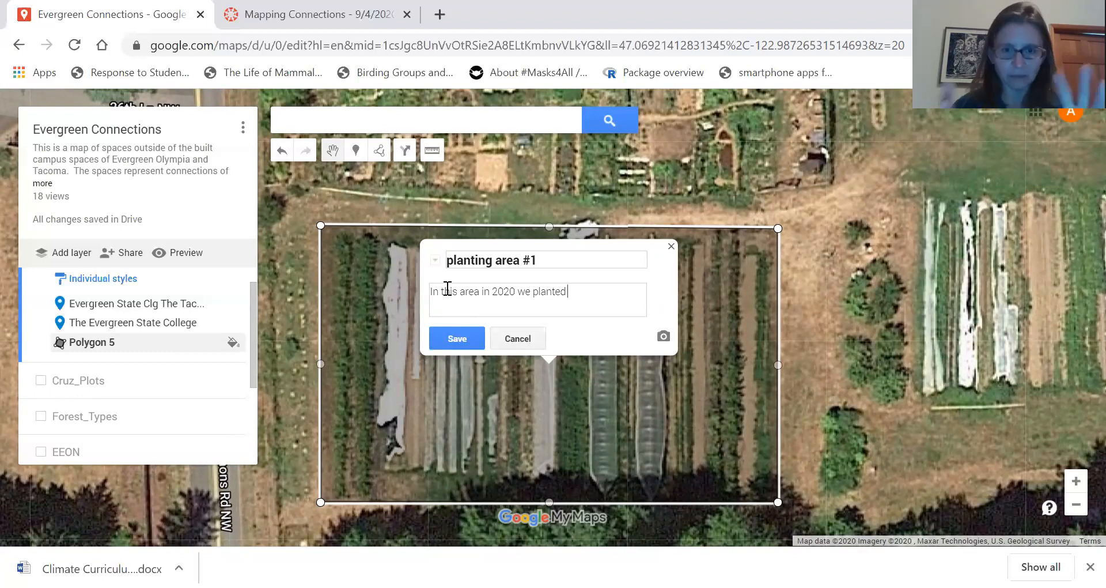
click(461, 340)
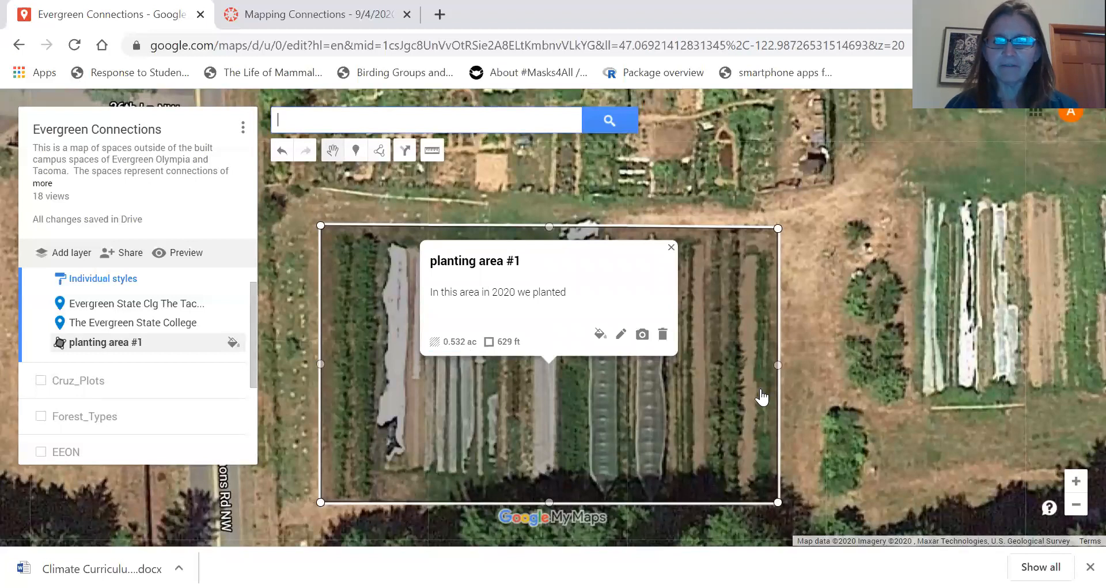
Step: Draw an open line of about 241 ft along the dirt path just north of planting area #1, curving northeast at its east end
click(377, 155)
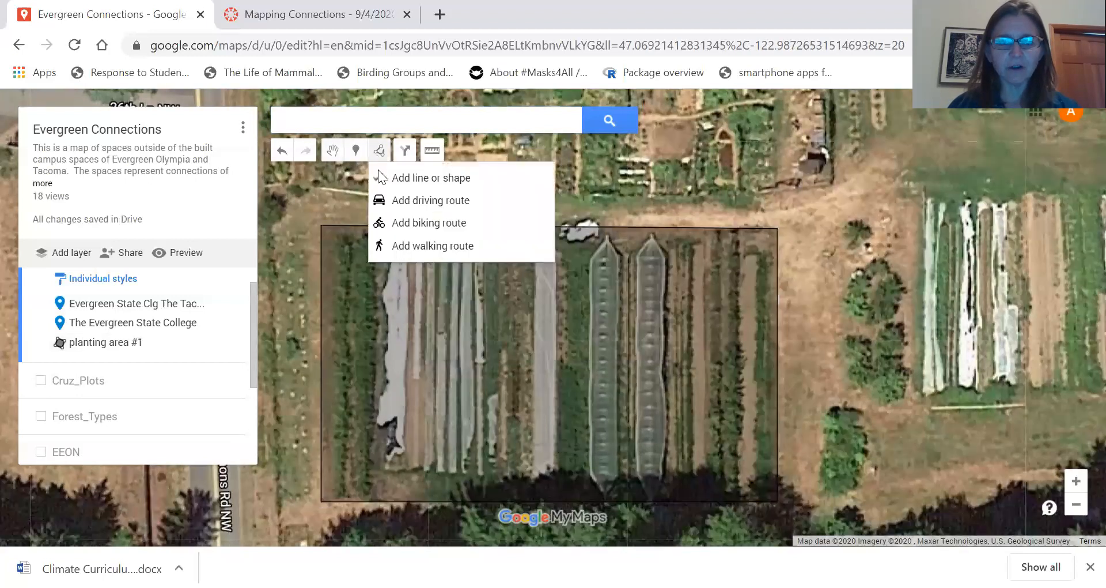
click(323, 203)
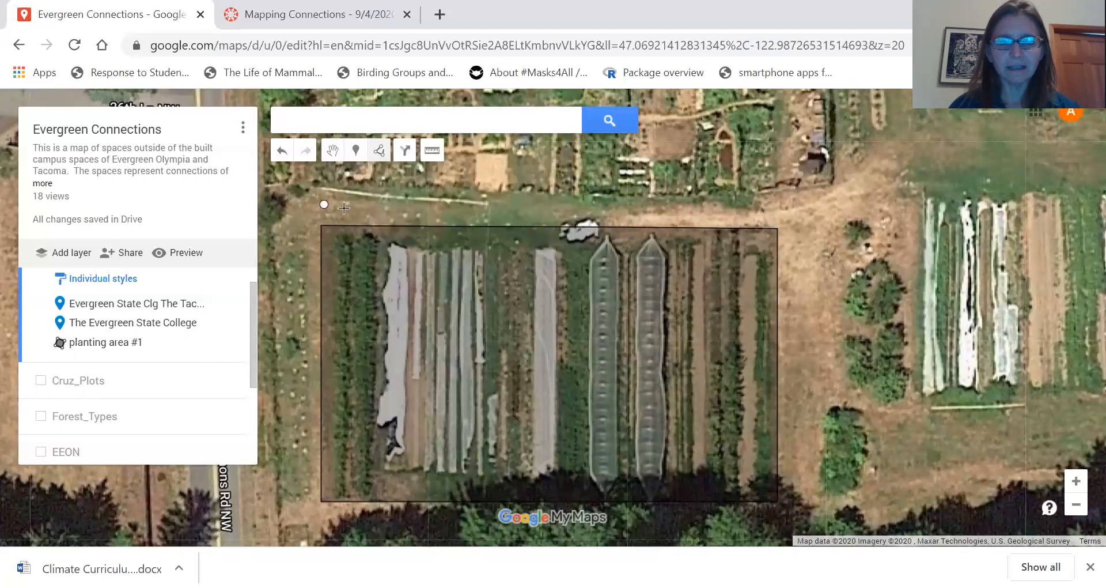
click(465, 208)
click(582, 210)
click(697, 220)
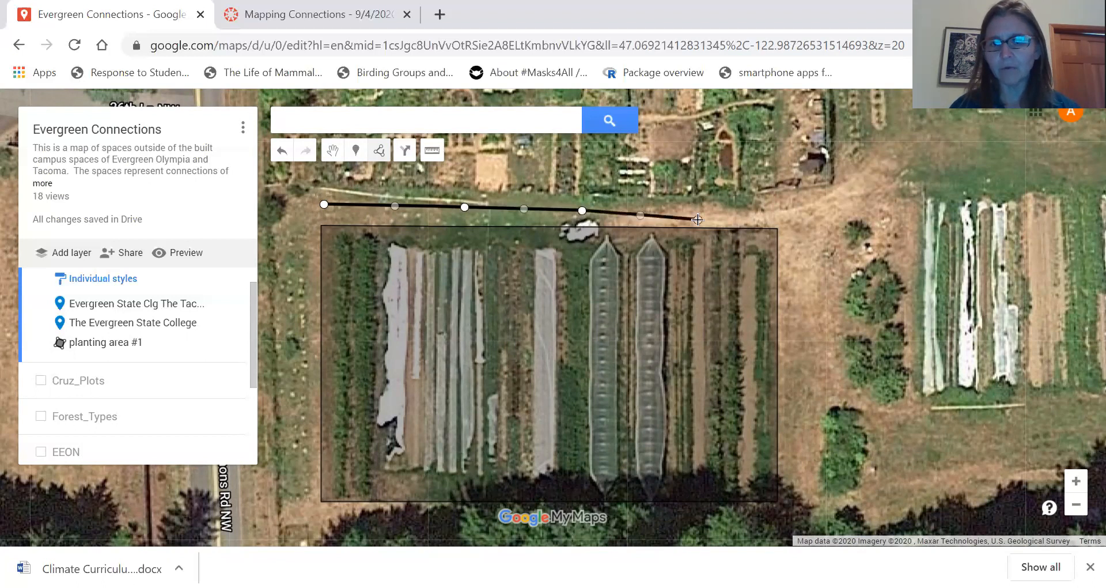
click(784, 217)
click(829, 202)
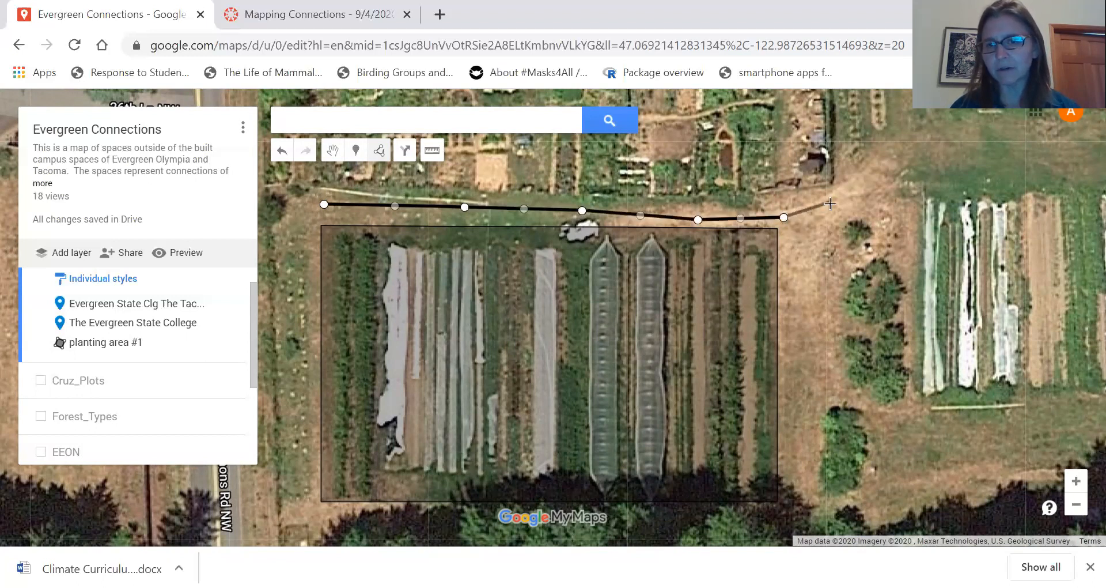
click(870, 169)
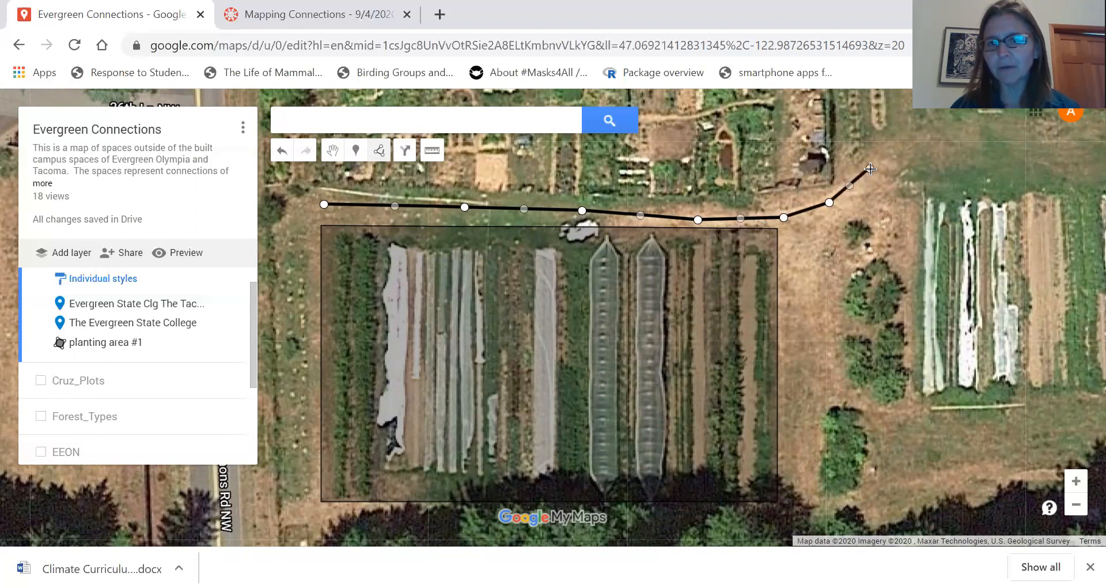
click(870, 168)
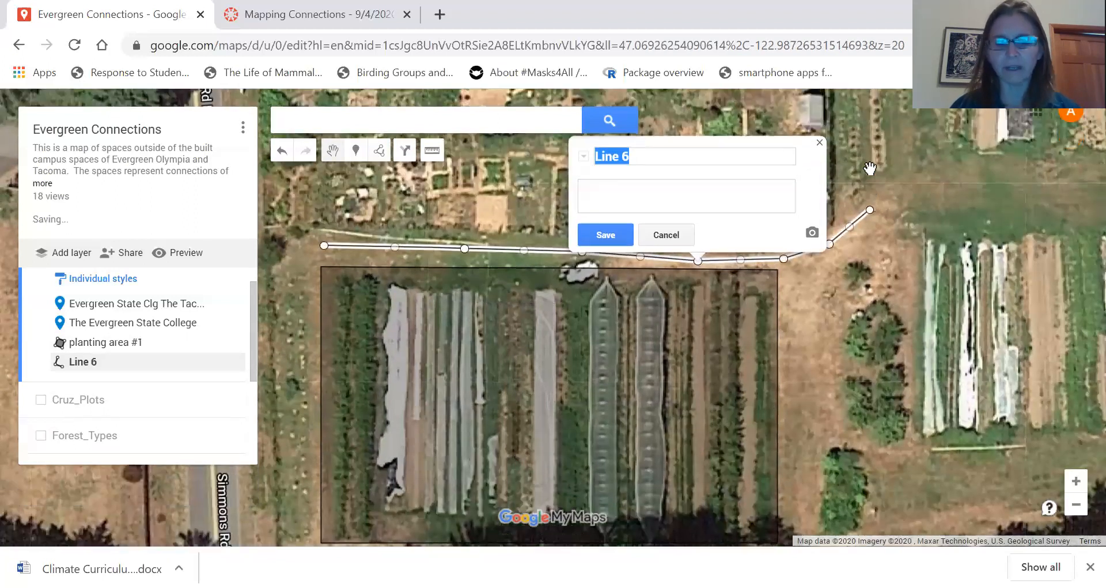
Step: Name the new line "path" and save it with the description "path by my planting area"
text(path)
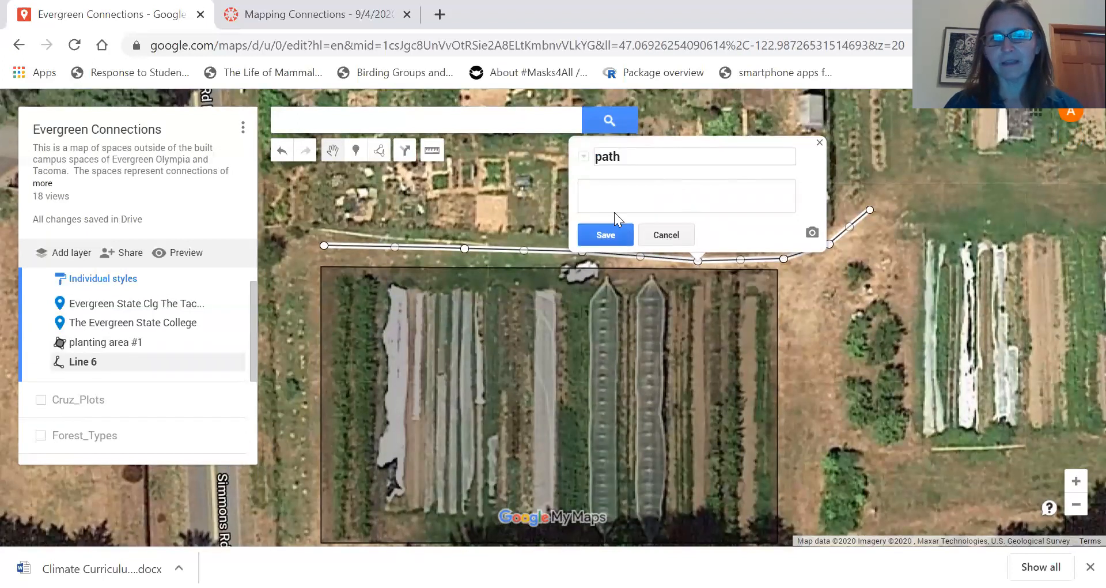
click(614, 187)
text(patho)
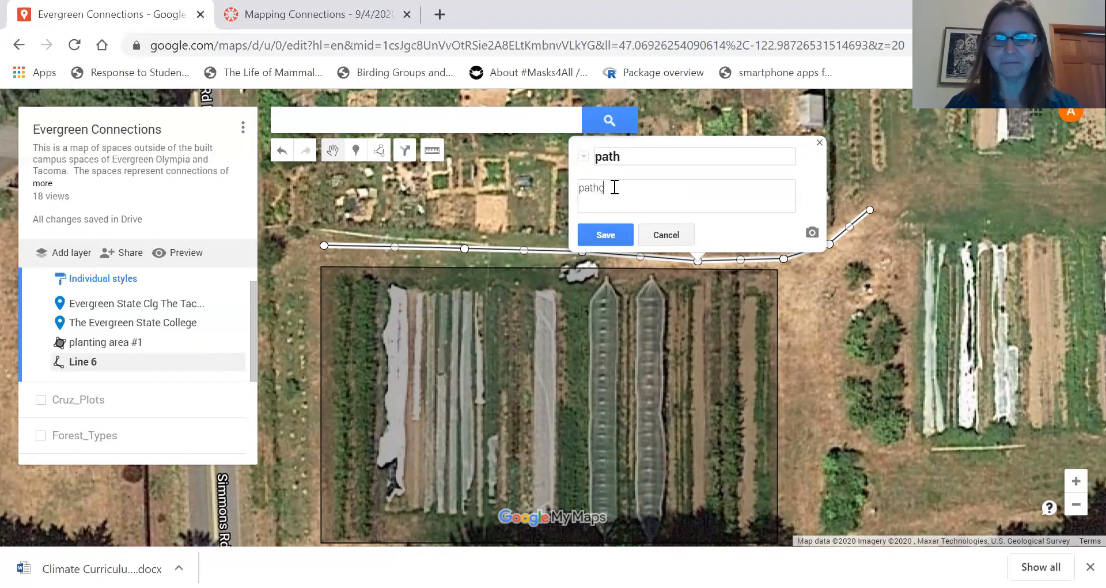
key(BackSpace)
text(by my planting area)
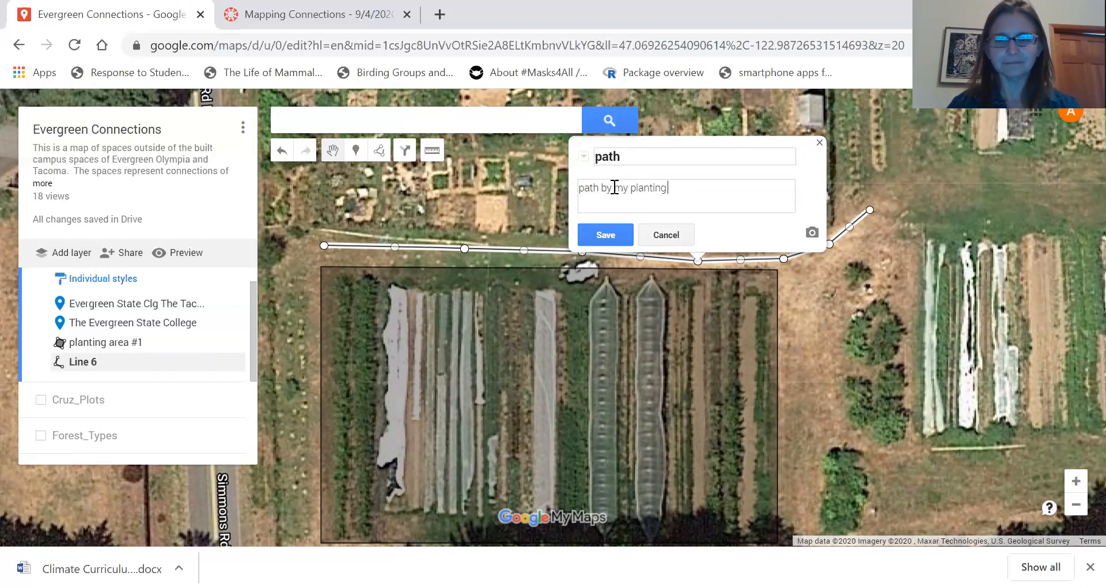
click(606, 236)
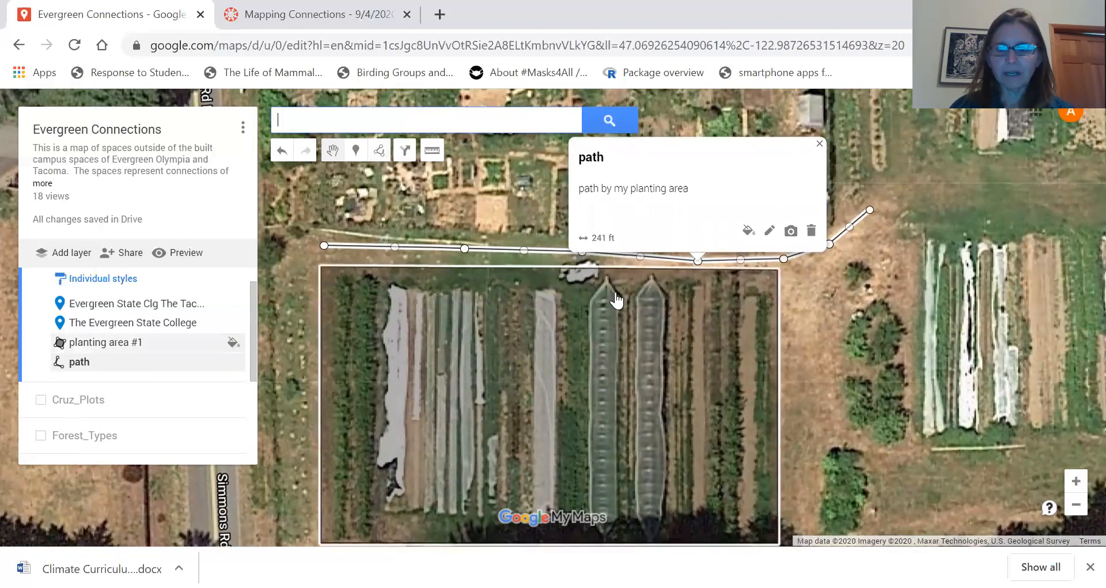
Step: Place a marker on the bare ground just east of planting area #1, south of the path line
click(355, 152)
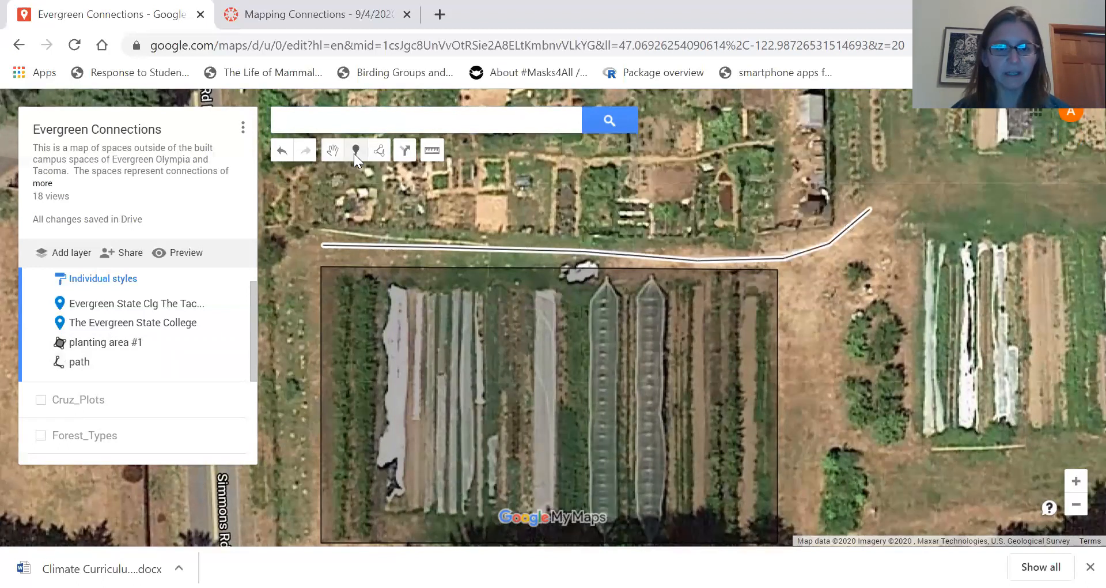
click(808, 323)
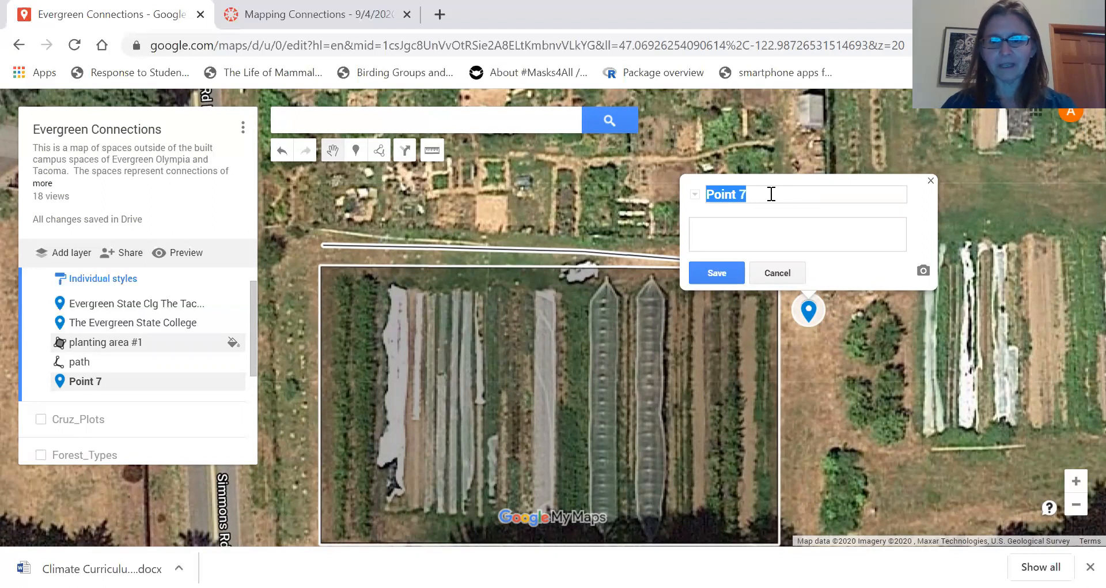
text(this i)
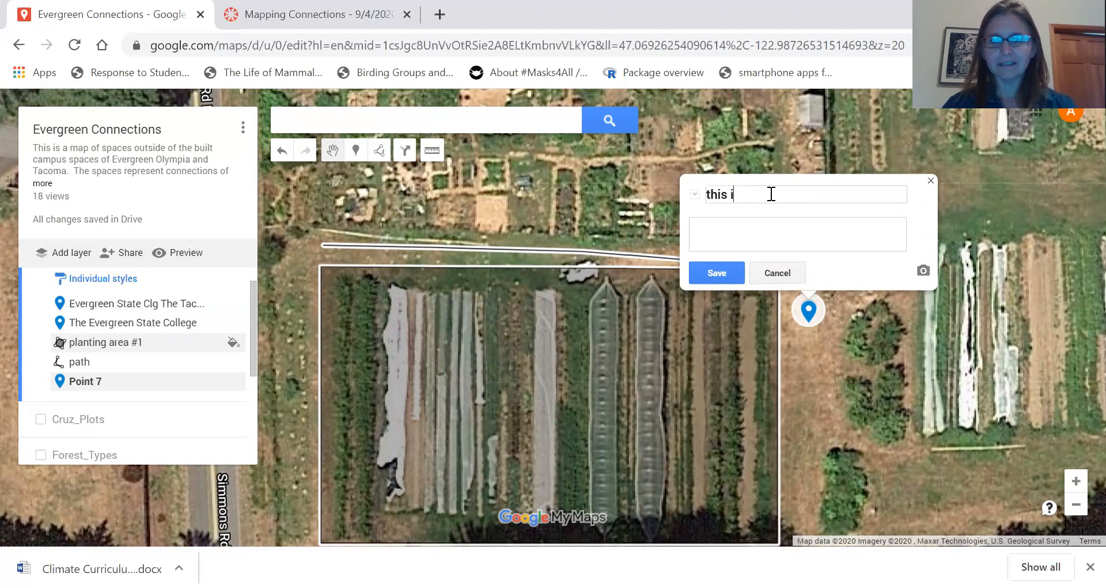
text(s where I m)
key(BackSpace)
text(e)
key(BackSpace)
key(BackSpace)
key(BackSpace)
key(BackSpace)
key(BackSpace)
key(BackSpace)
key(BackSpace)
key(BackSpace)
key(BackSpace)
key(BackSpace)
key(BackSpace)
key(BackSpace)
key(BackSpace)
key(BackSpace)
key(BackSpace)
key(BackSpace)
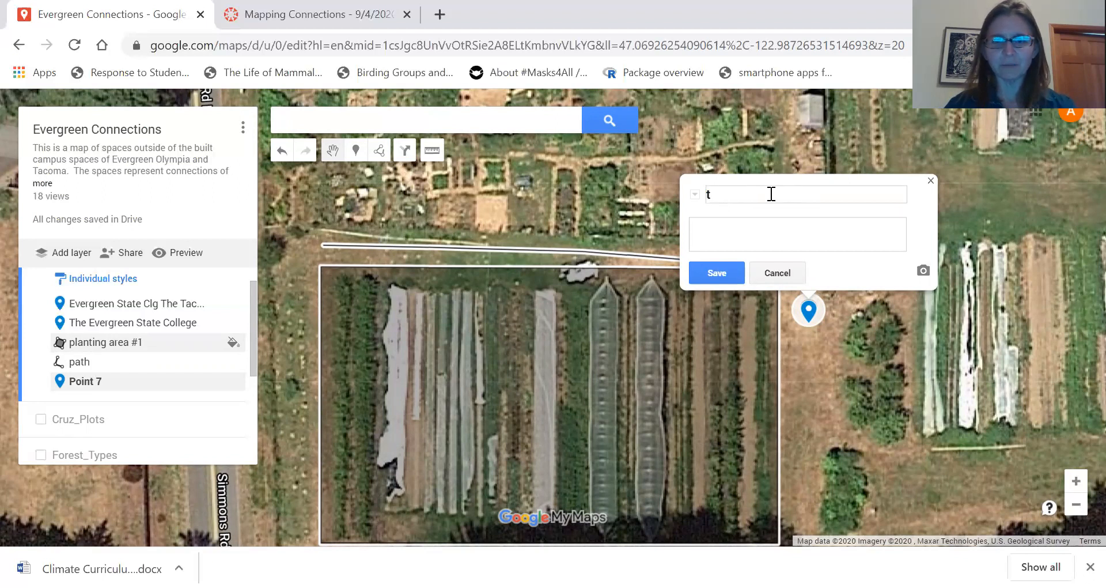
Step: Enter the title "lunch spot" and the description "This is where I eat lunch." for the new marker
text(lunch )
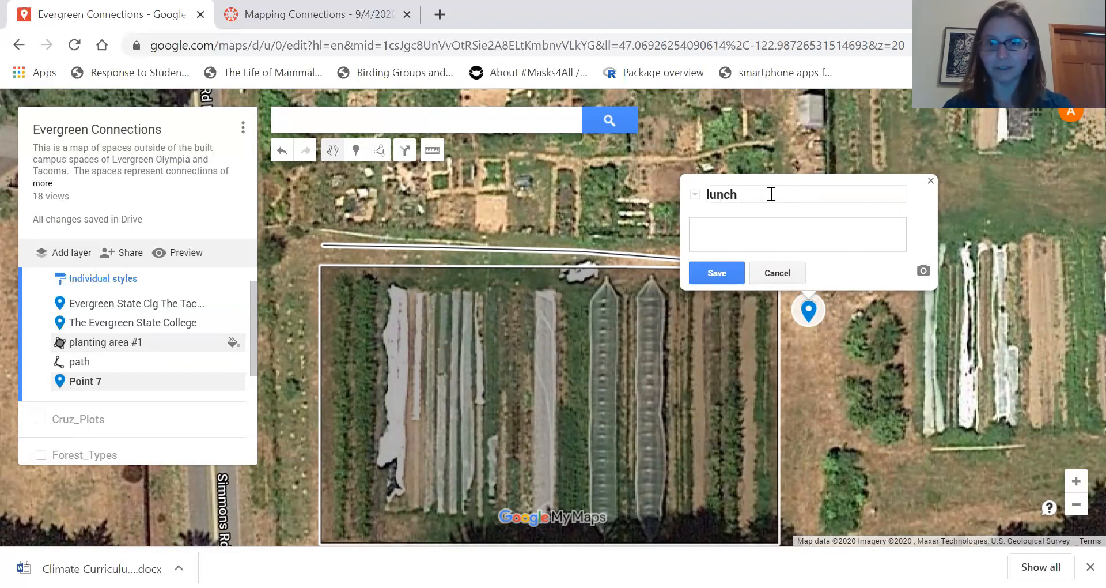
text(spot)
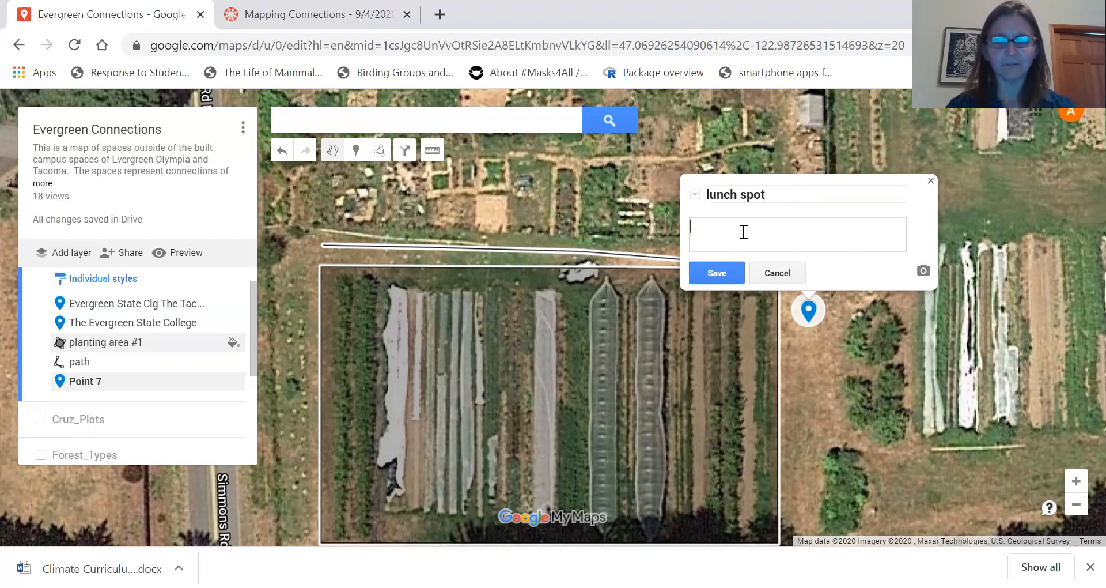
text(This is where)
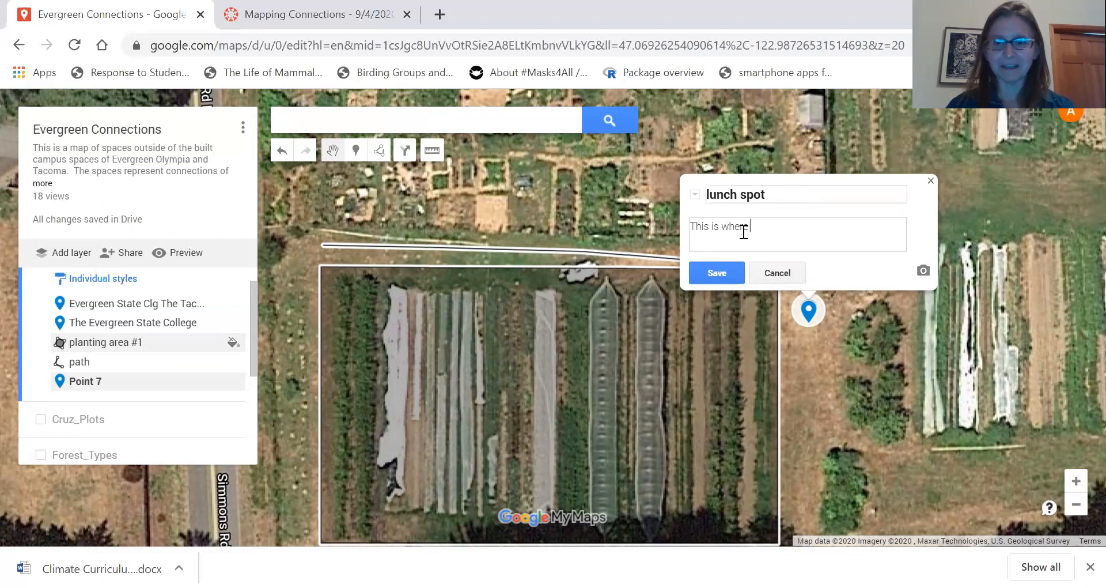
text( I eat )
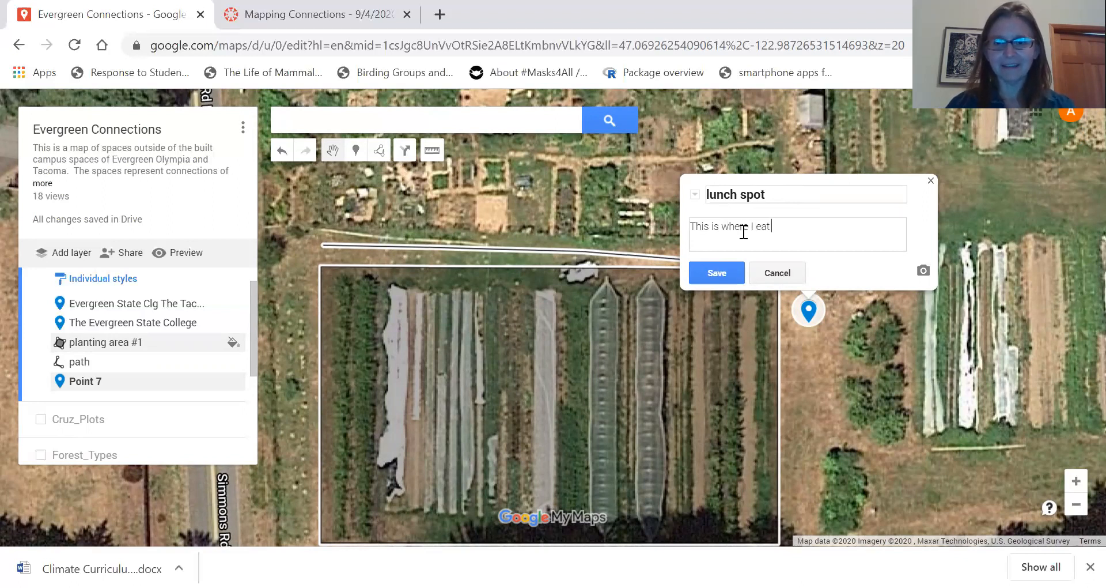
text(lucnch.)
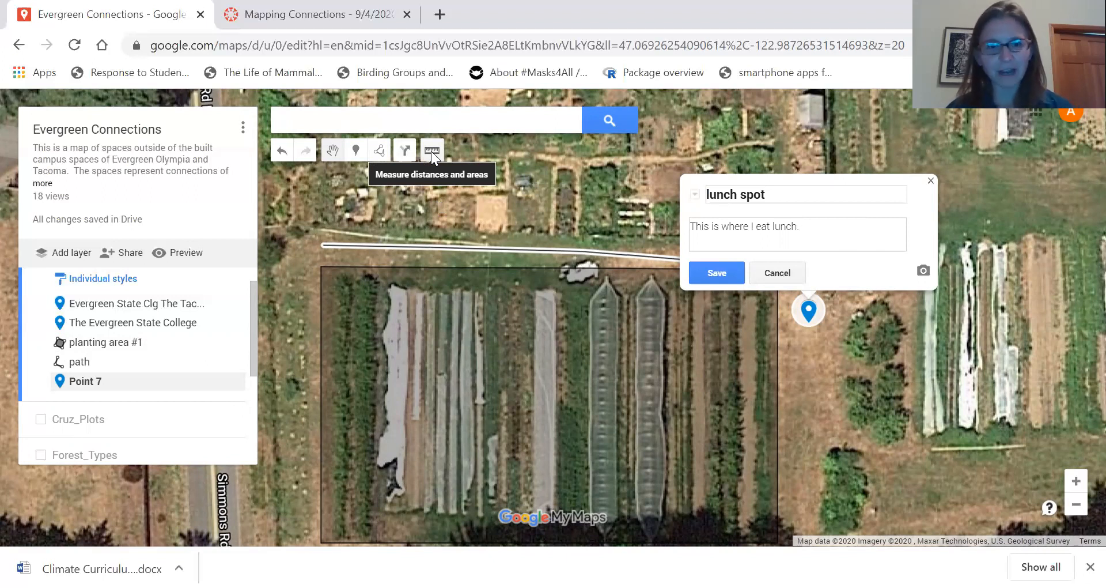
Step: Measure the distance from the new marker southward along the east edge of planting area #1
click(431, 151)
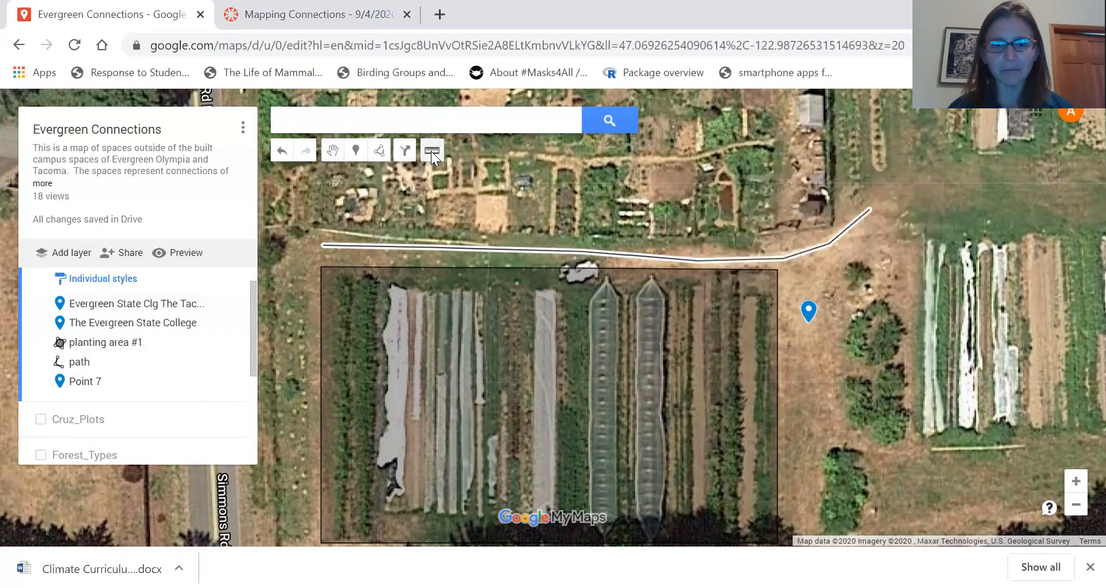
click(810, 324)
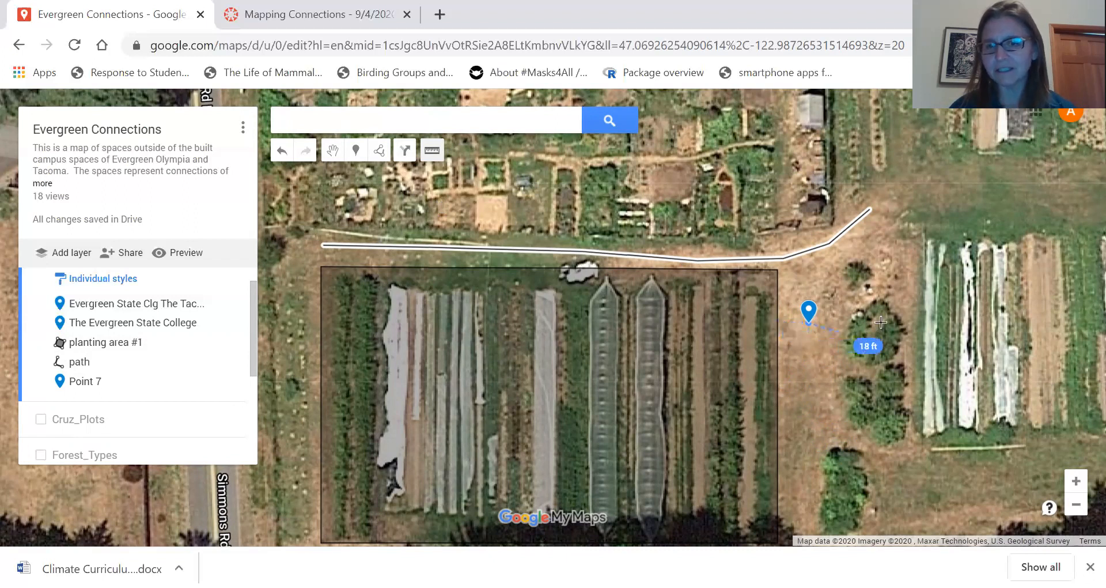
click(784, 417)
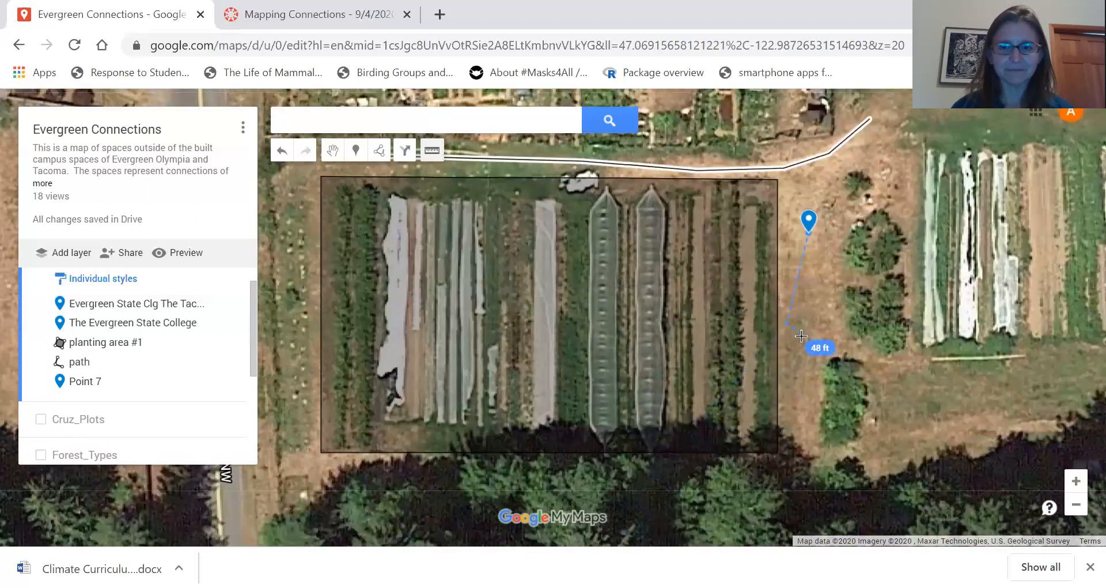
double_click(801, 335)
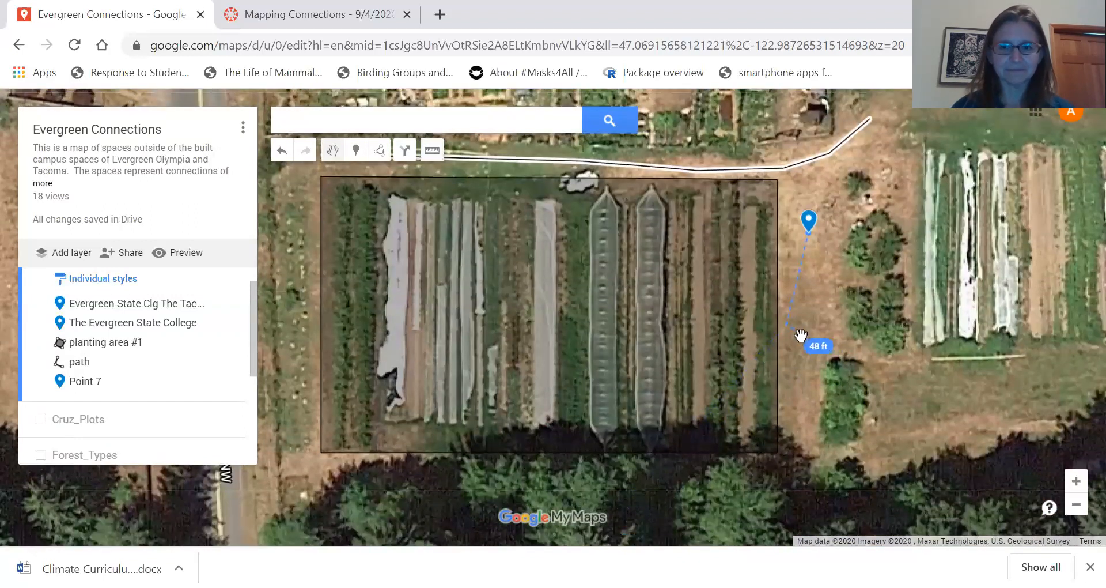